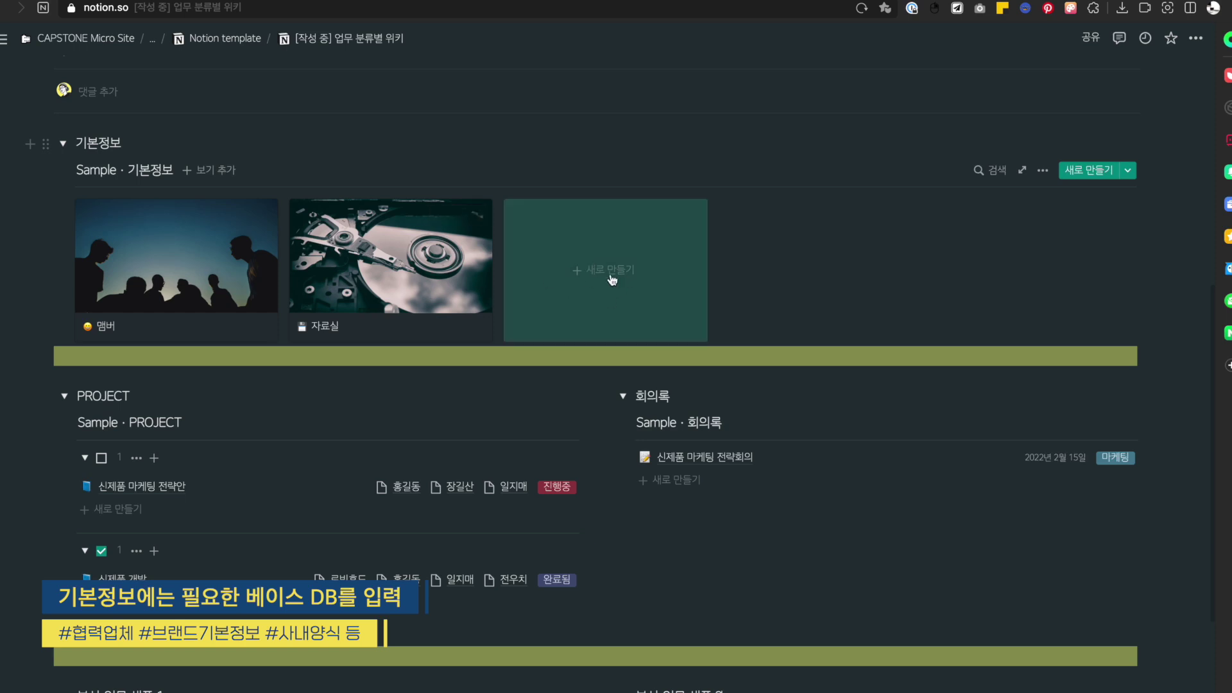
- Examine the participants of the 신제품 마케팅 전략안 project and the participant table inside the 맴버 card of the wiki page
scroll(612, 280, "down", 2)
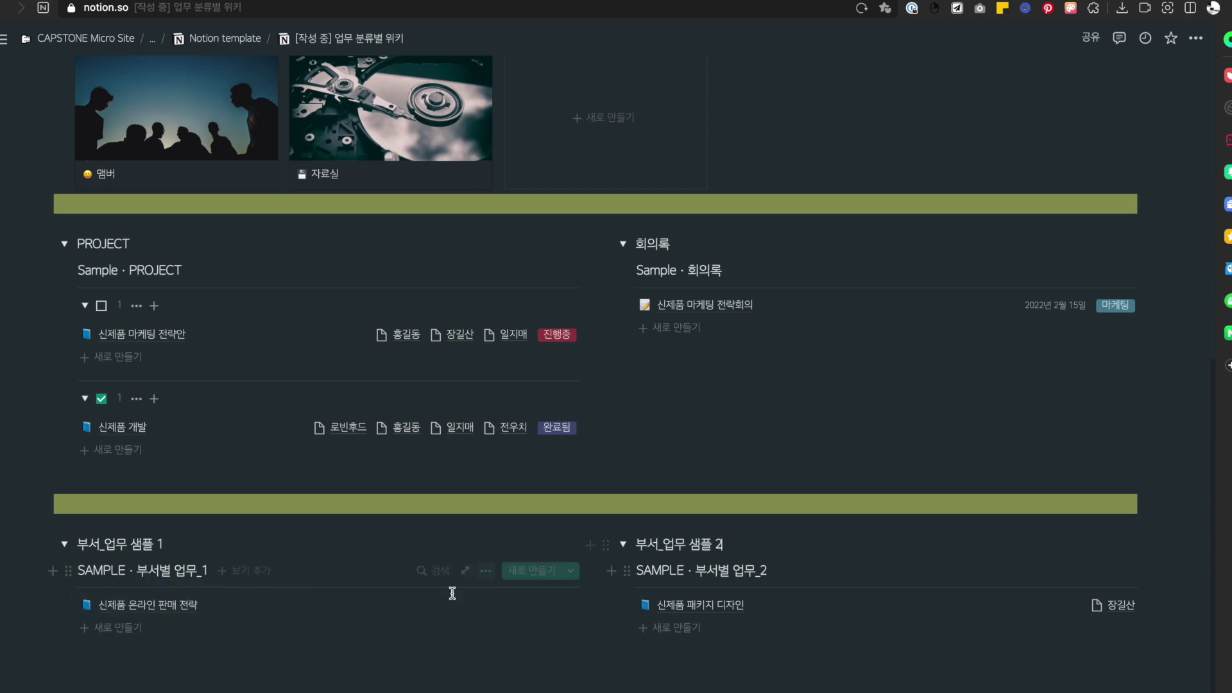
left_click(136, 335)
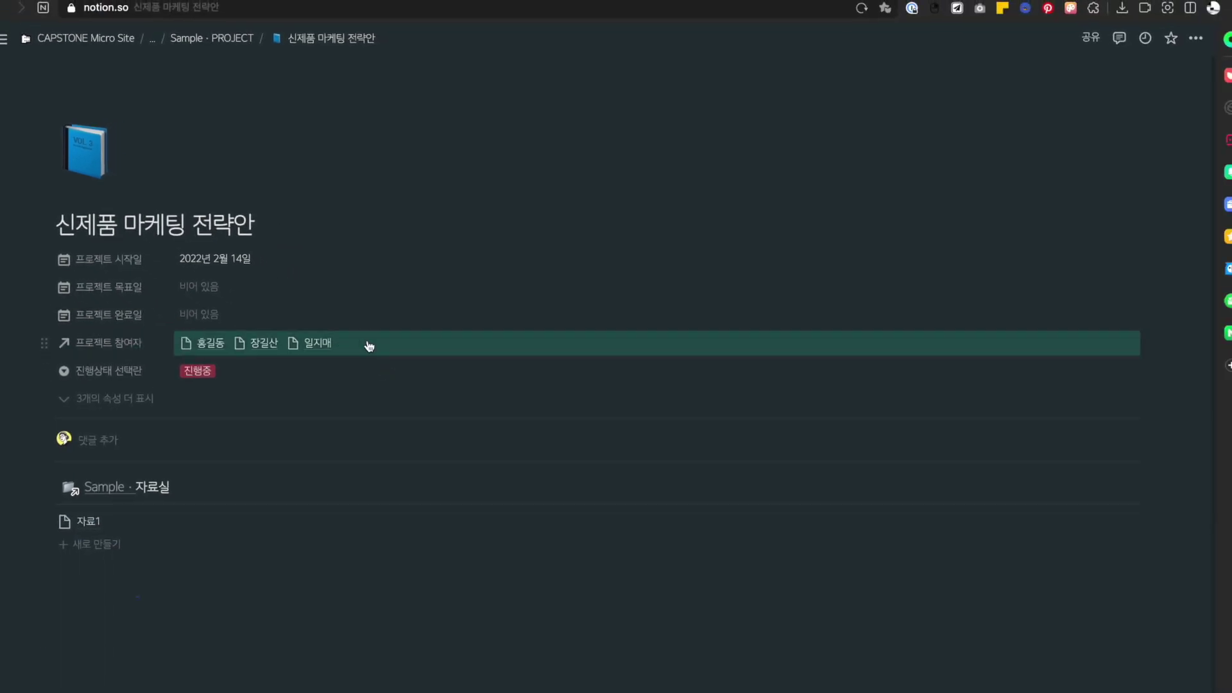
left_click(220, 40)
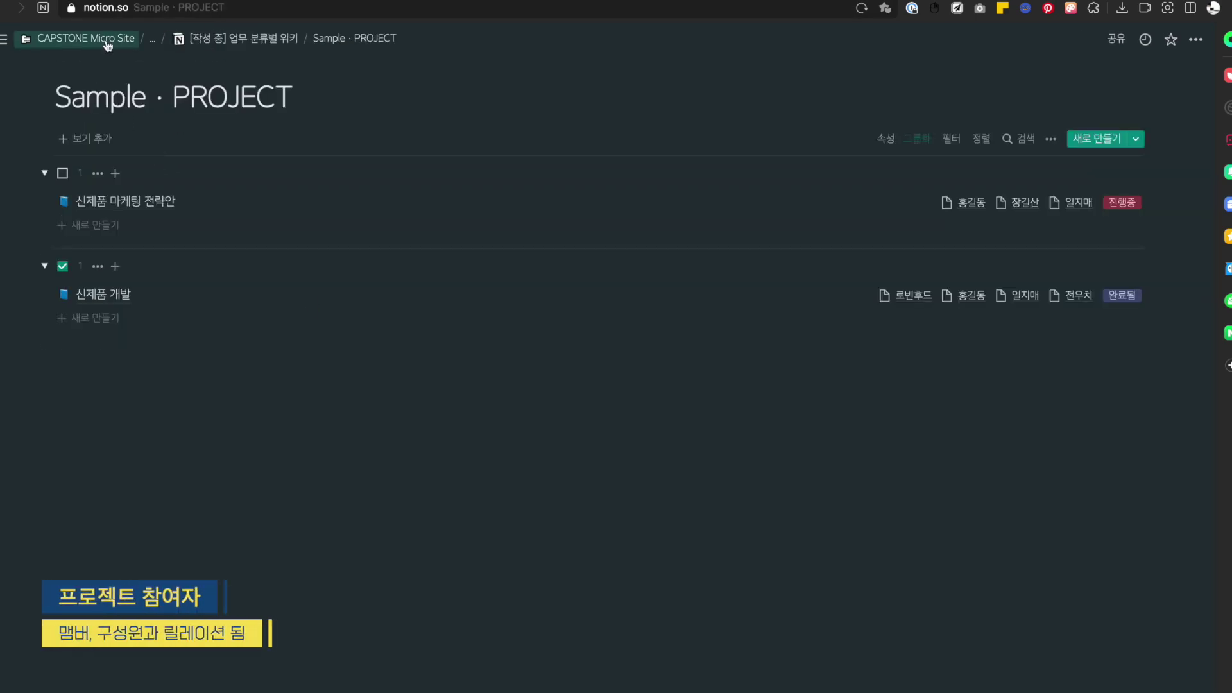
left_click(256, 38)
left_click(166, 153)
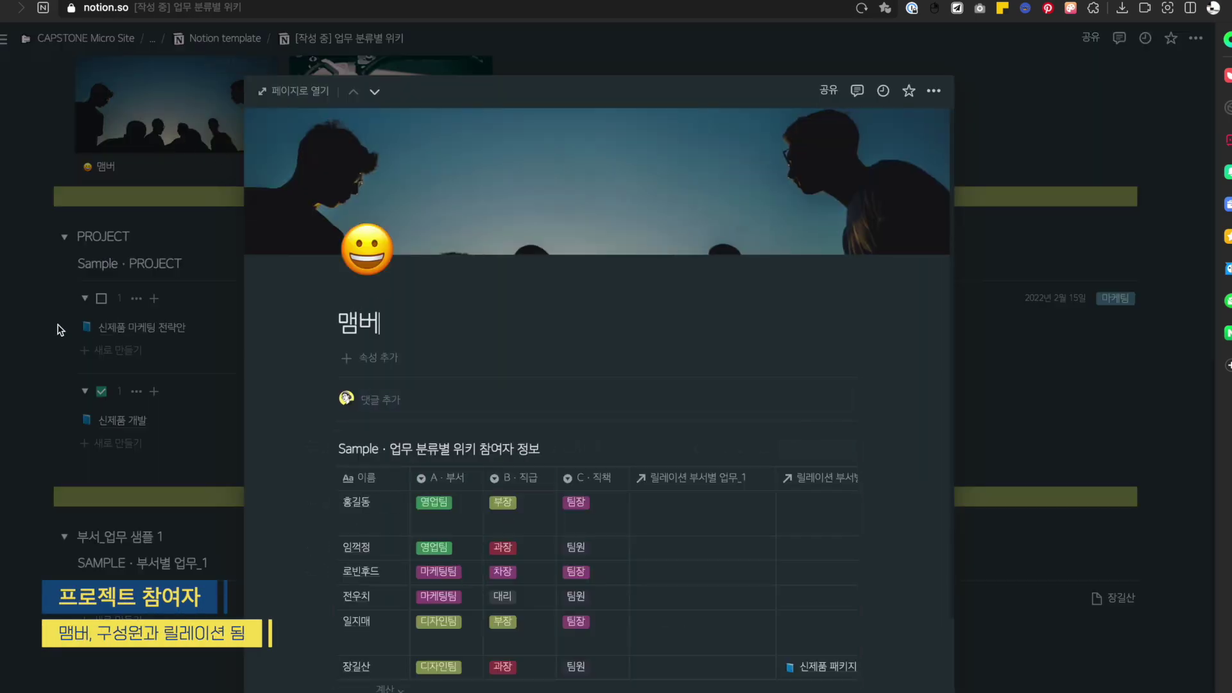
- Open the 신제품 마케팅 전략안 project and view the status options of its 진행상태 선택란 property
left_click(162, 327)
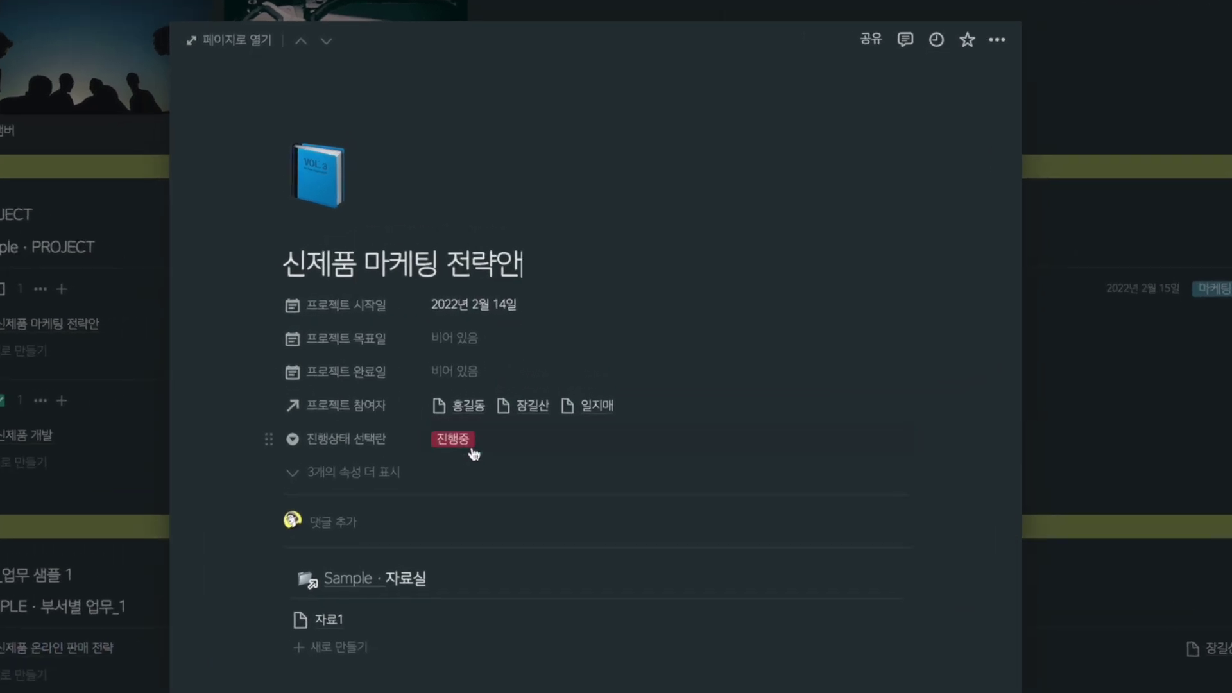
left_click(473, 453)
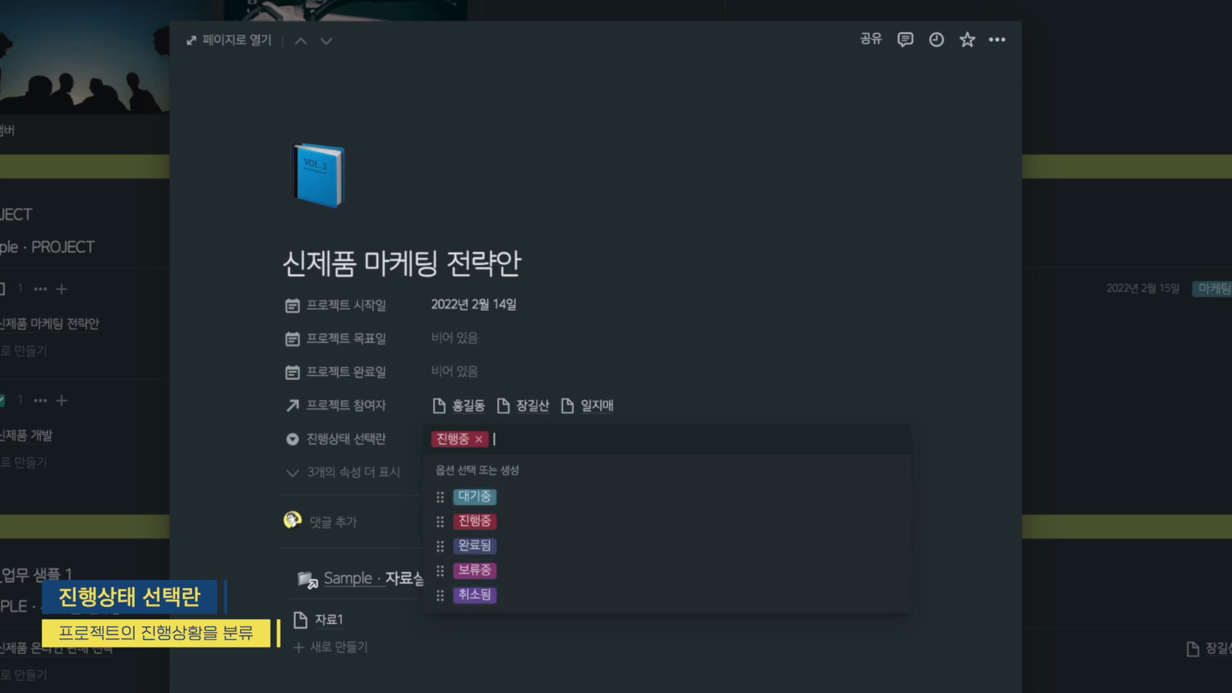
key("Escape")
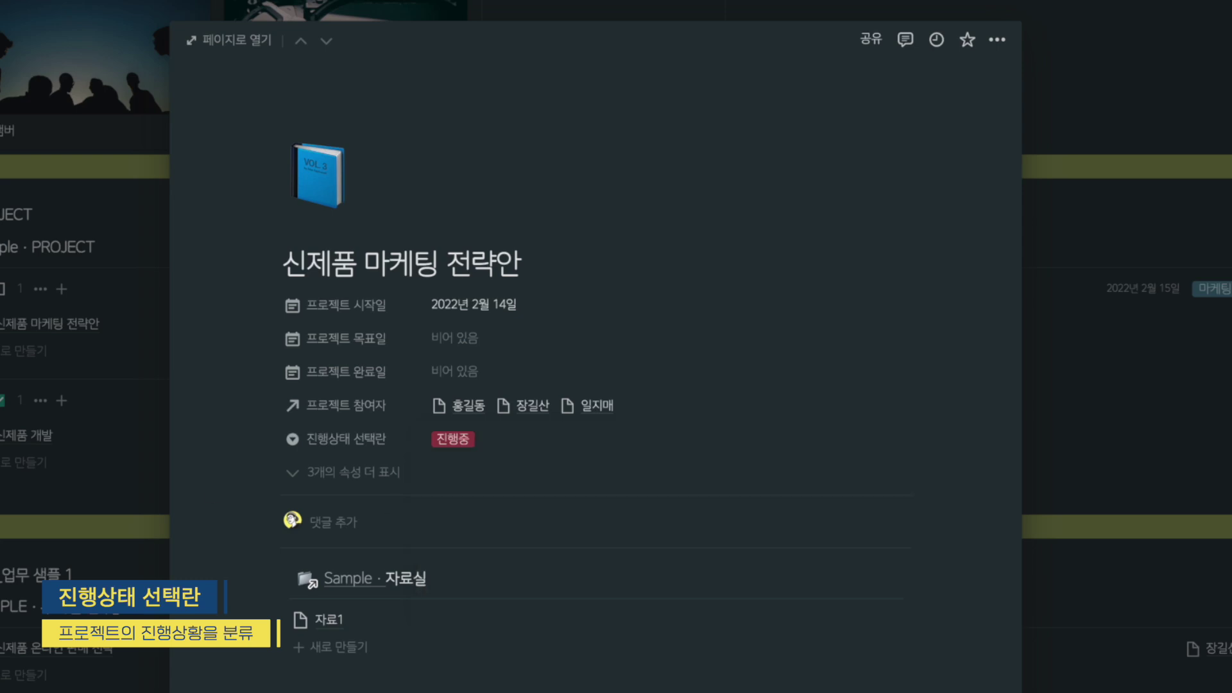
- Reveal the project's three hidden properties and set 진행상태 선택란 to 완료됨
left_click(356, 487)
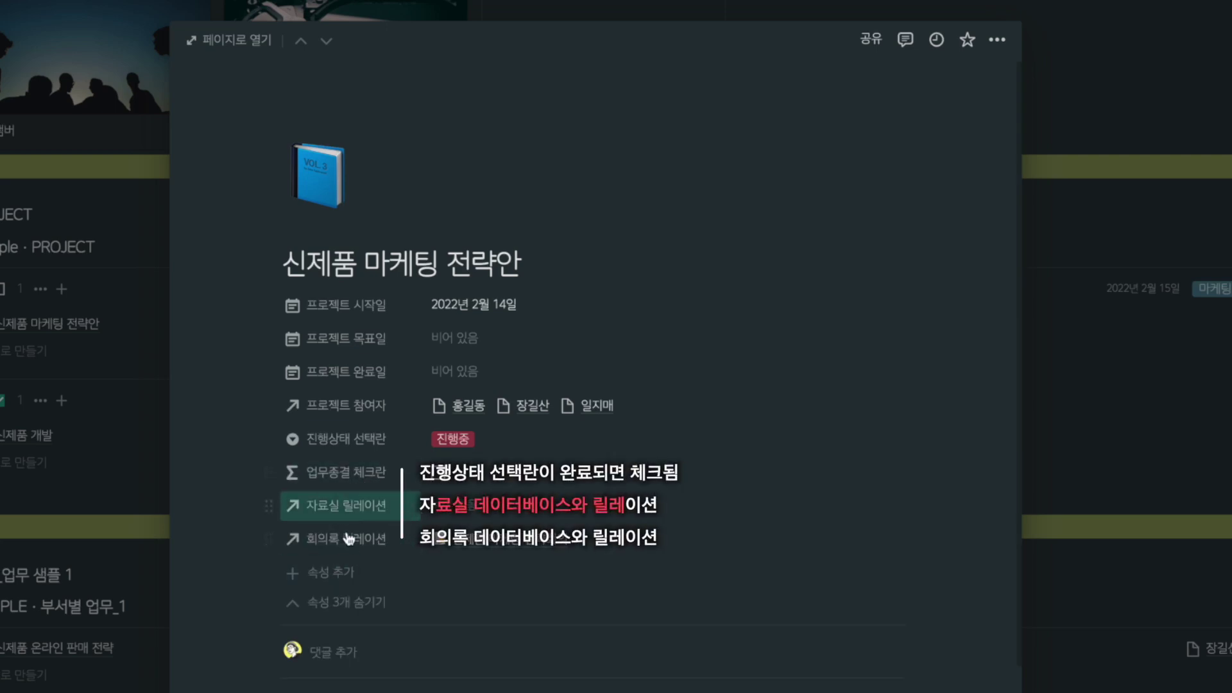
left_click(457, 453)
left_click(456, 547)
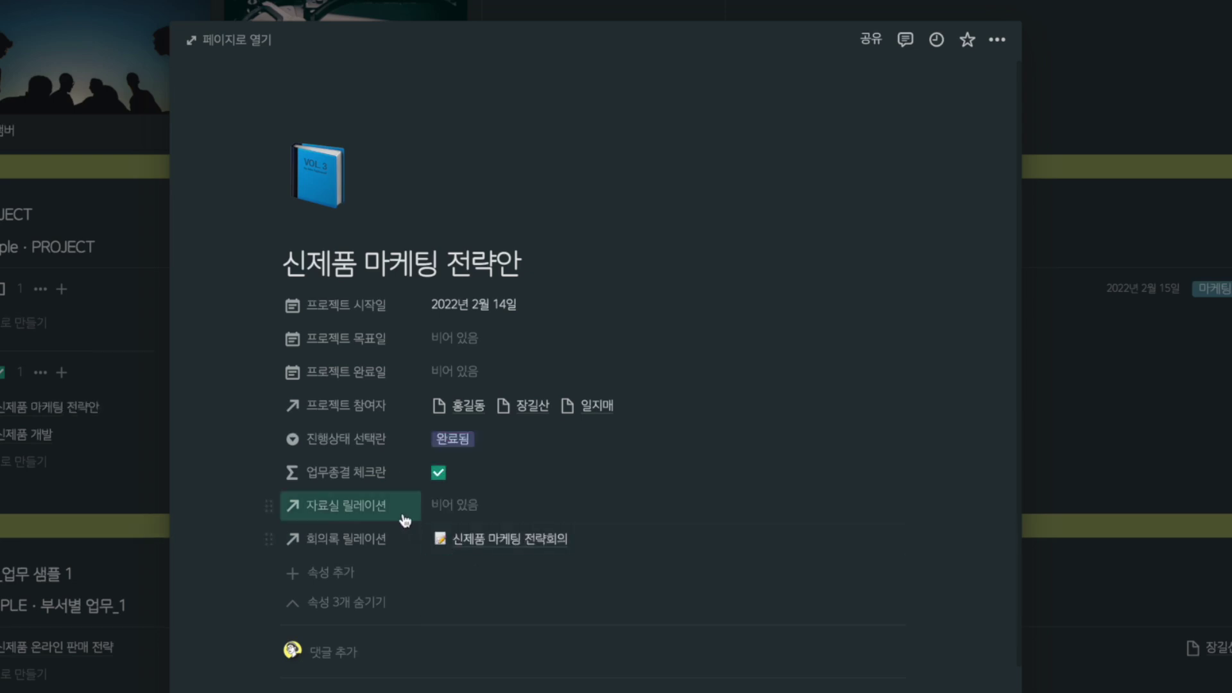
- Set the project's 진행상태 선택란 to 진행중 and close the project
left_click(453, 439)
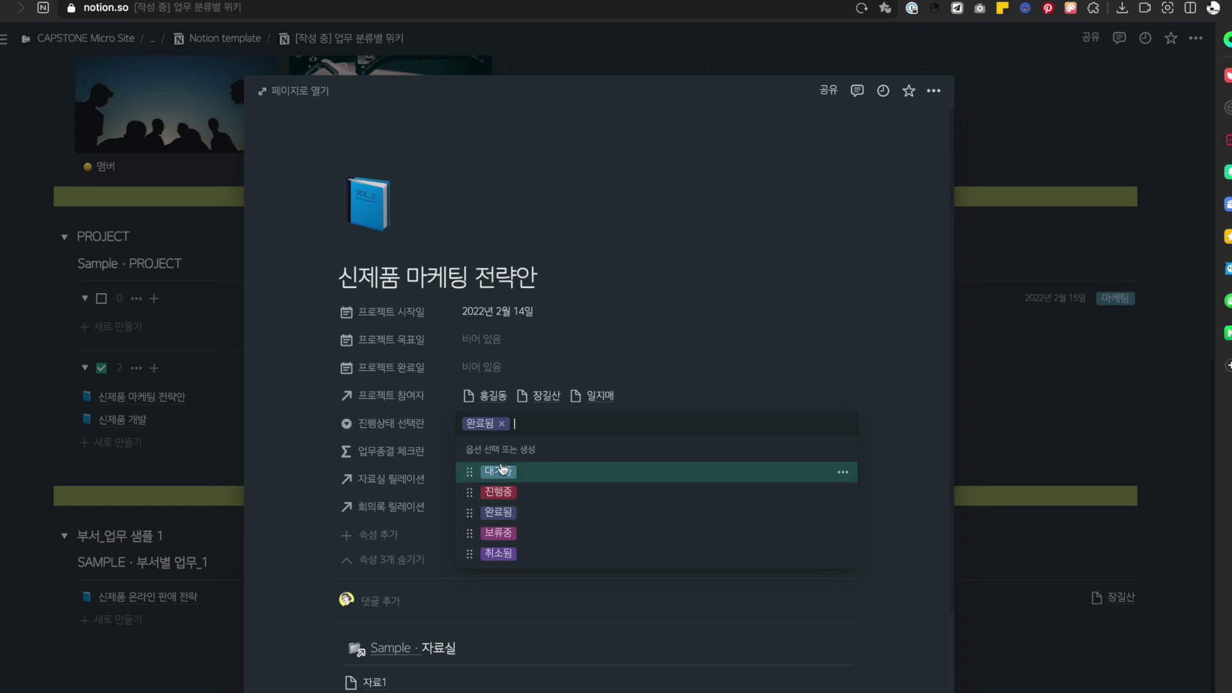
left_click(498, 492)
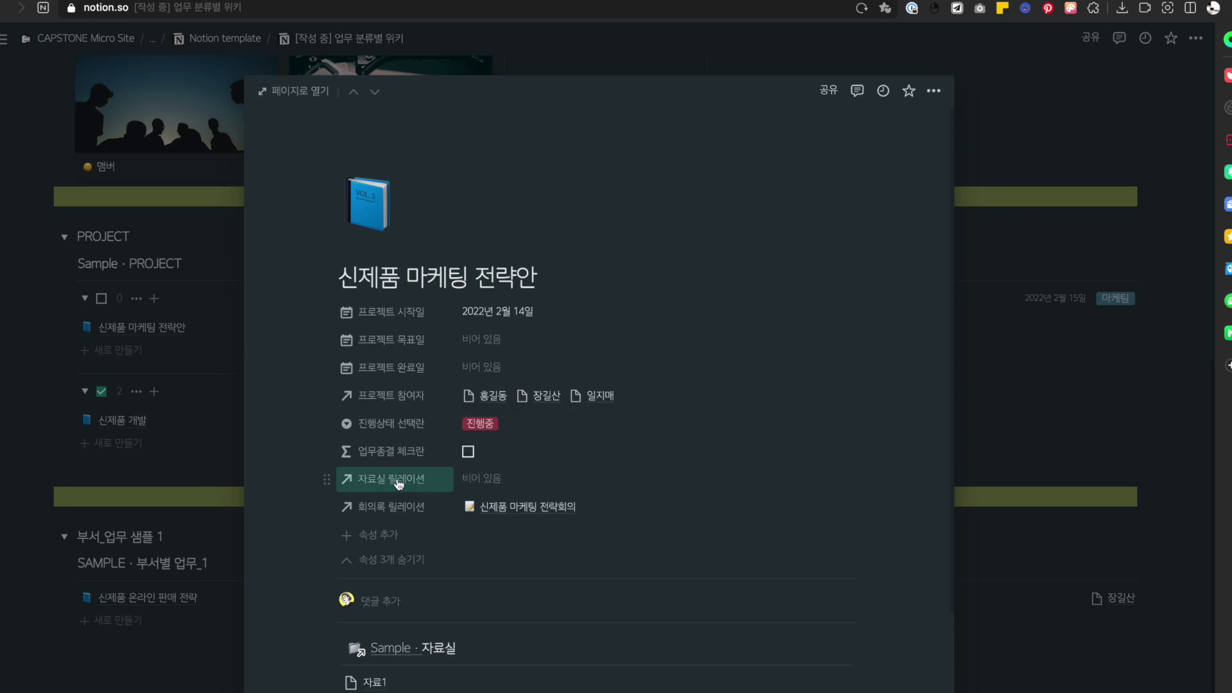
left_click(57, 393)
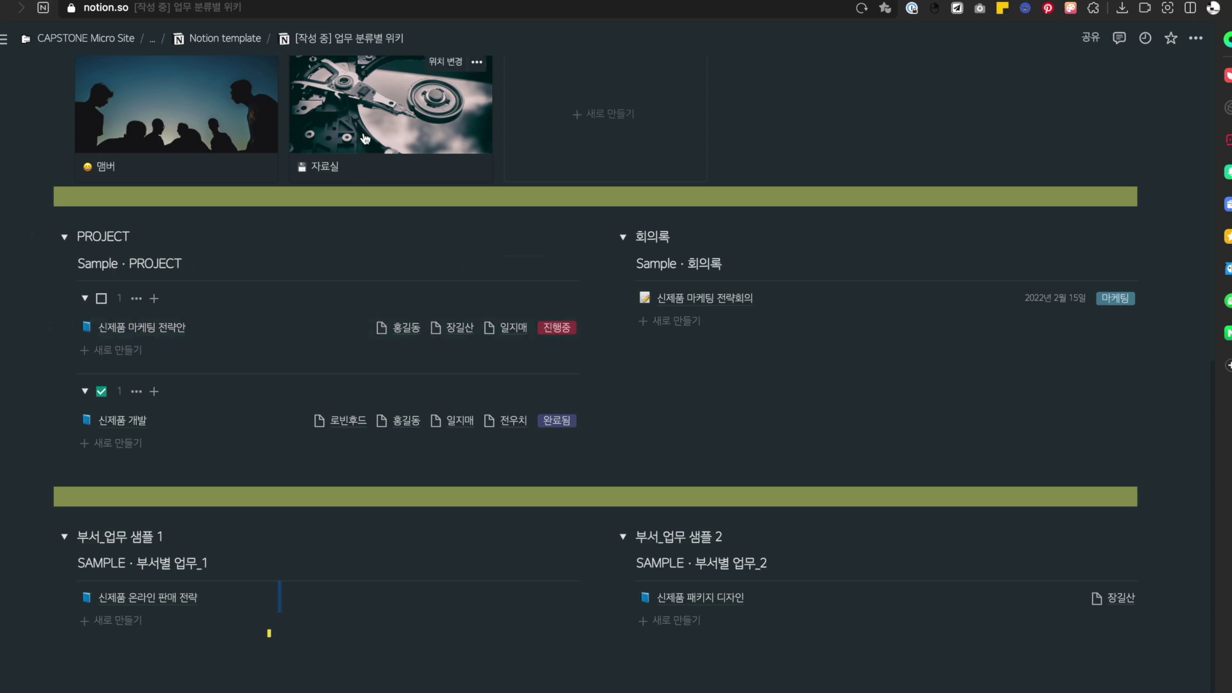
- Open the 자료실 card and examine the relation properties of its 자료1 entry
left_click(132, 329)
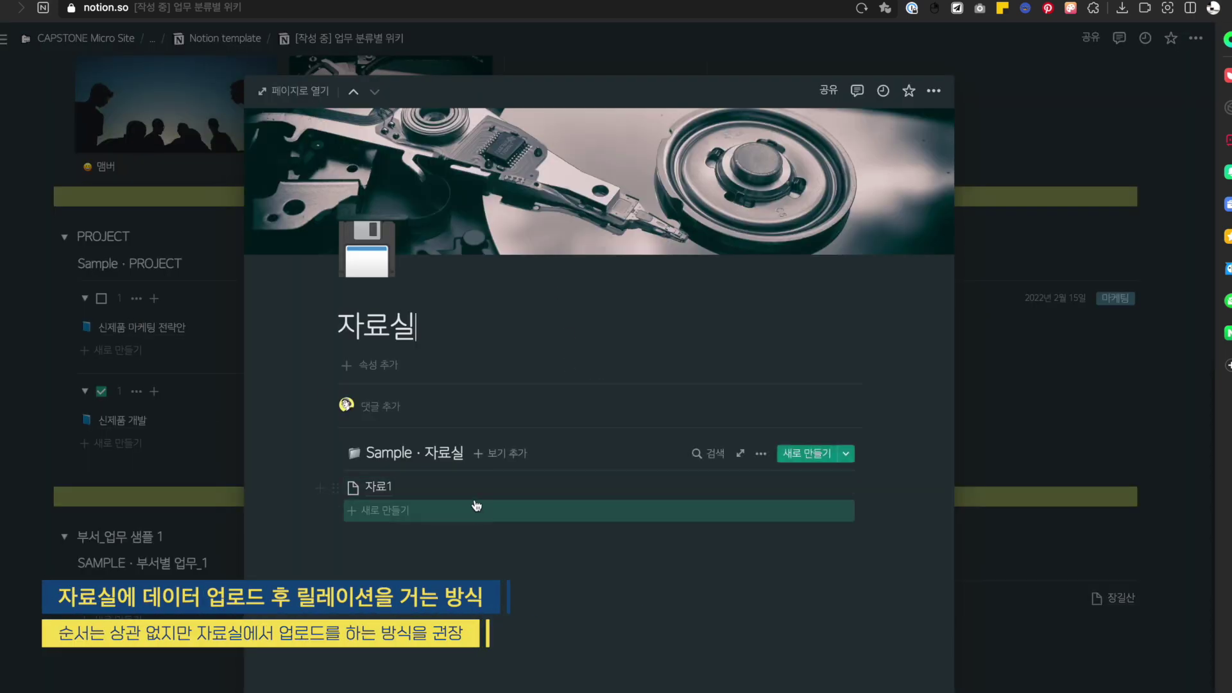
left_click(384, 486)
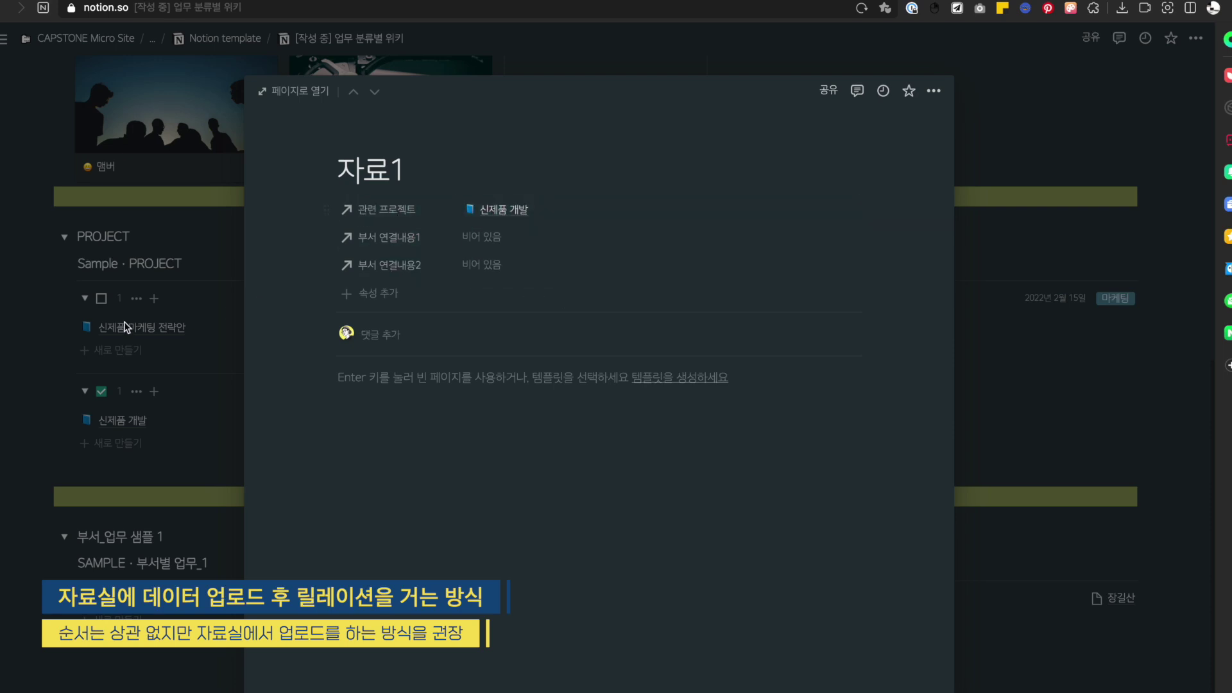
left_click(21, 326)
- Examine the 자료실 and 회의록 relations of the 신제품 마케팅 전략안 project and the properties of the 신제품 마케팅 전략회의 note
left_click(141, 326)
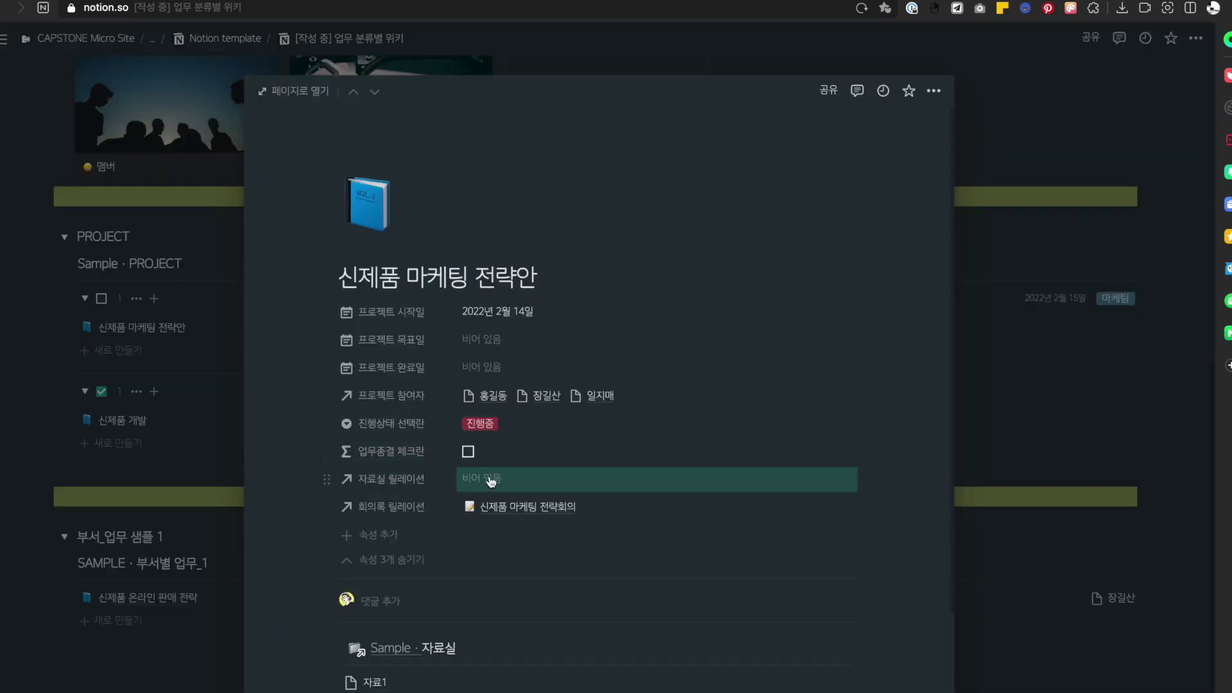
scroll(447, 488, "down", 1)
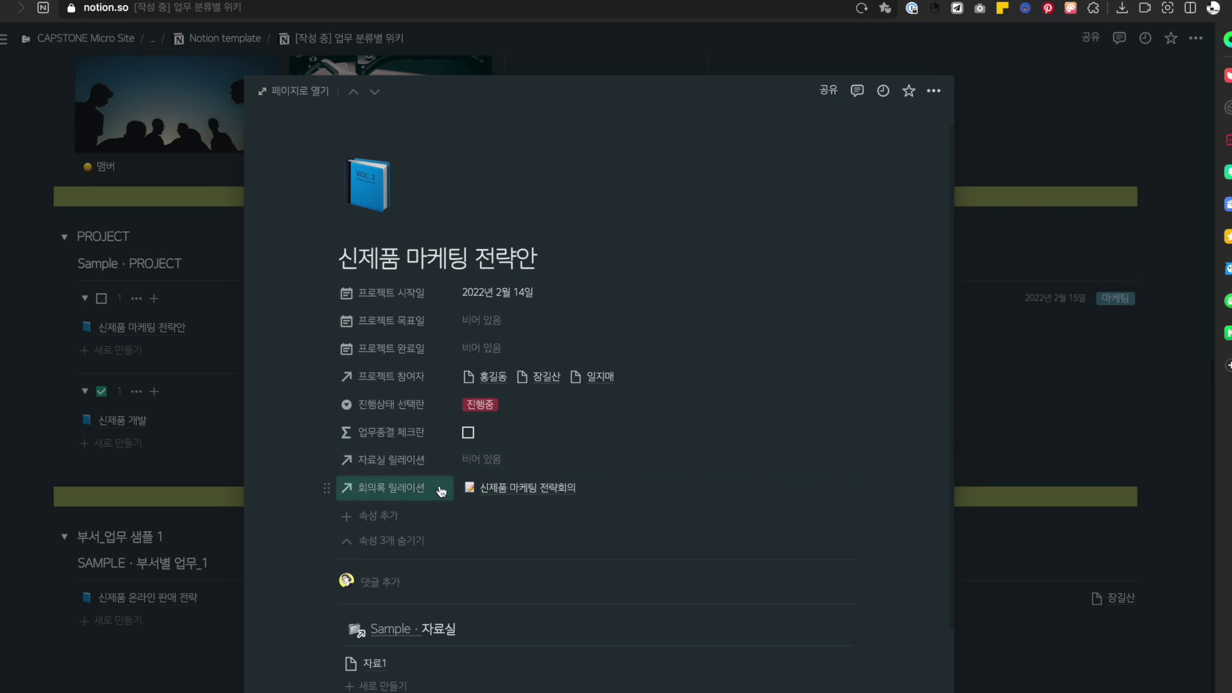
left_click(47, 361)
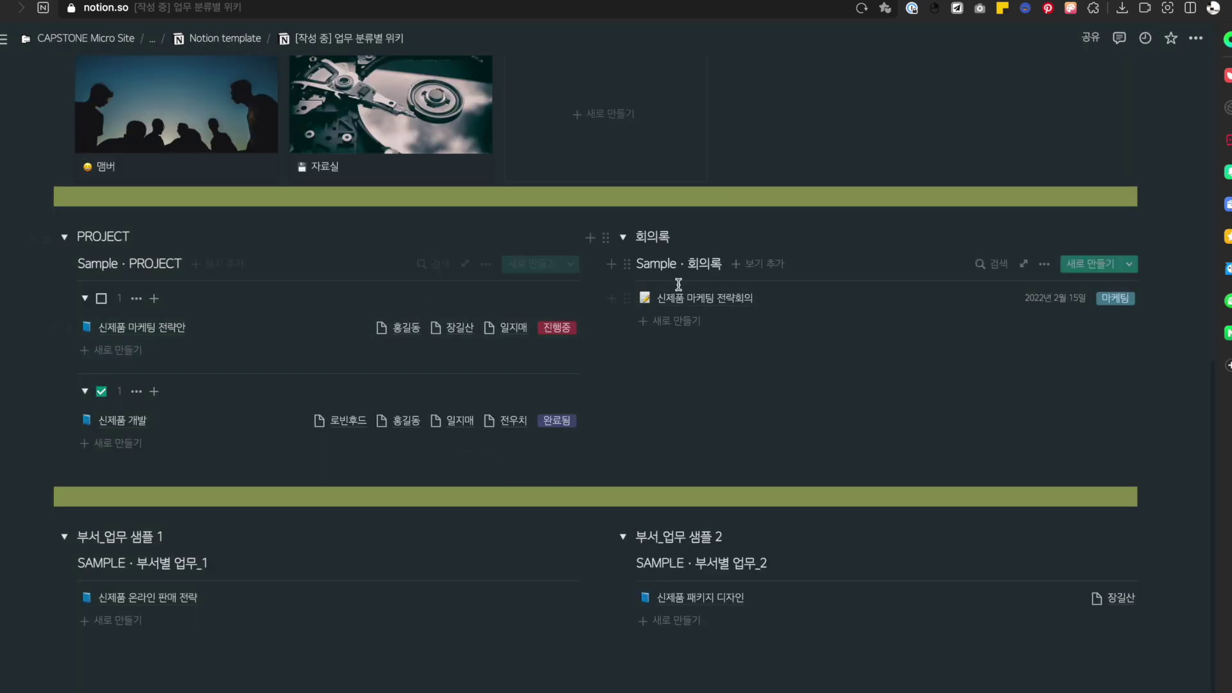
left_click(711, 301)
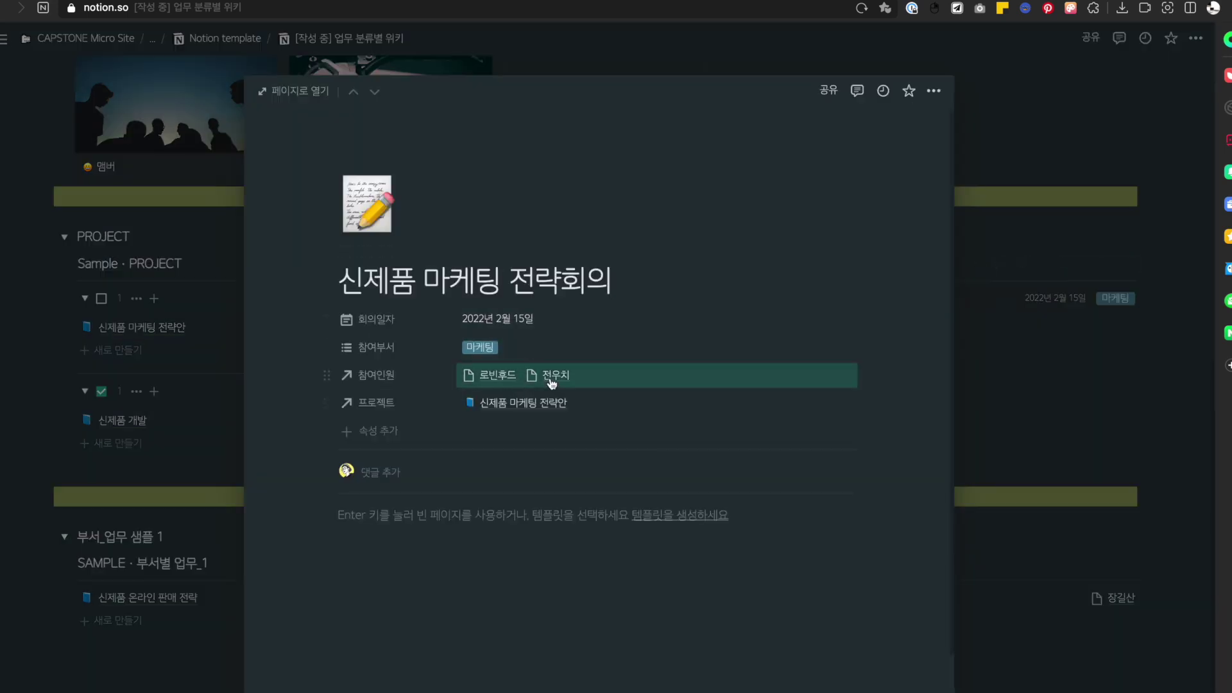
left_click(39, 319)
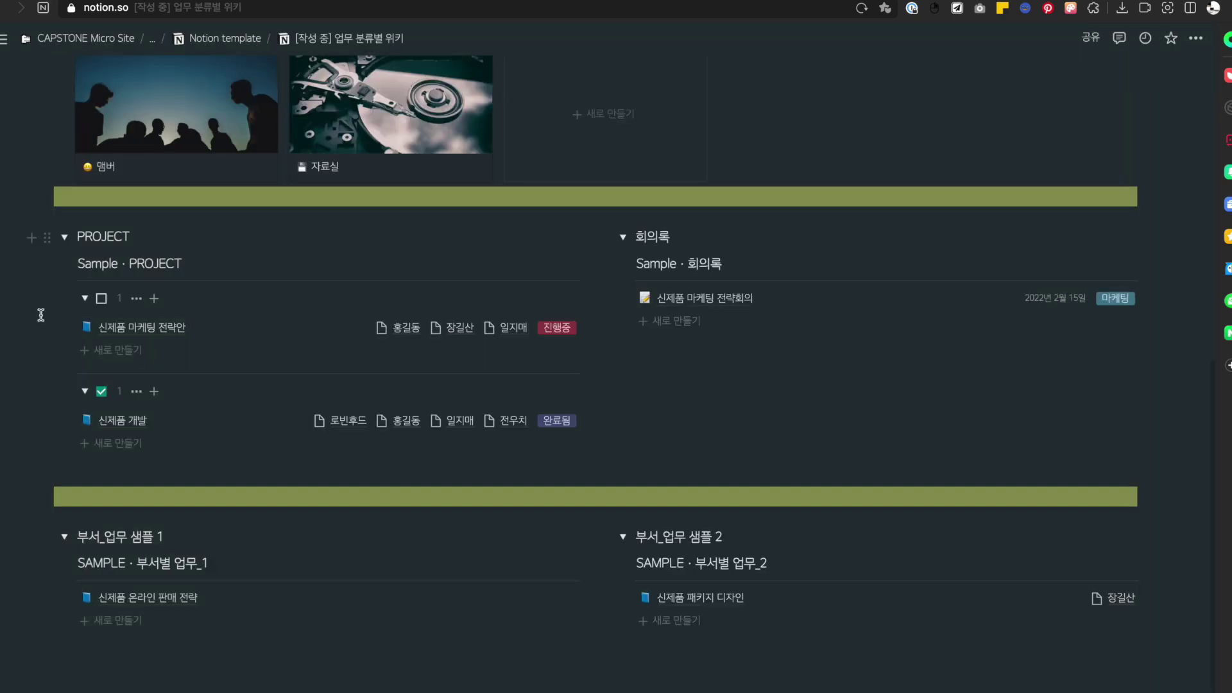
- Hide the three extra properties of the 신제품 마케팅 전략안 project and close it
left_click(174, 328)
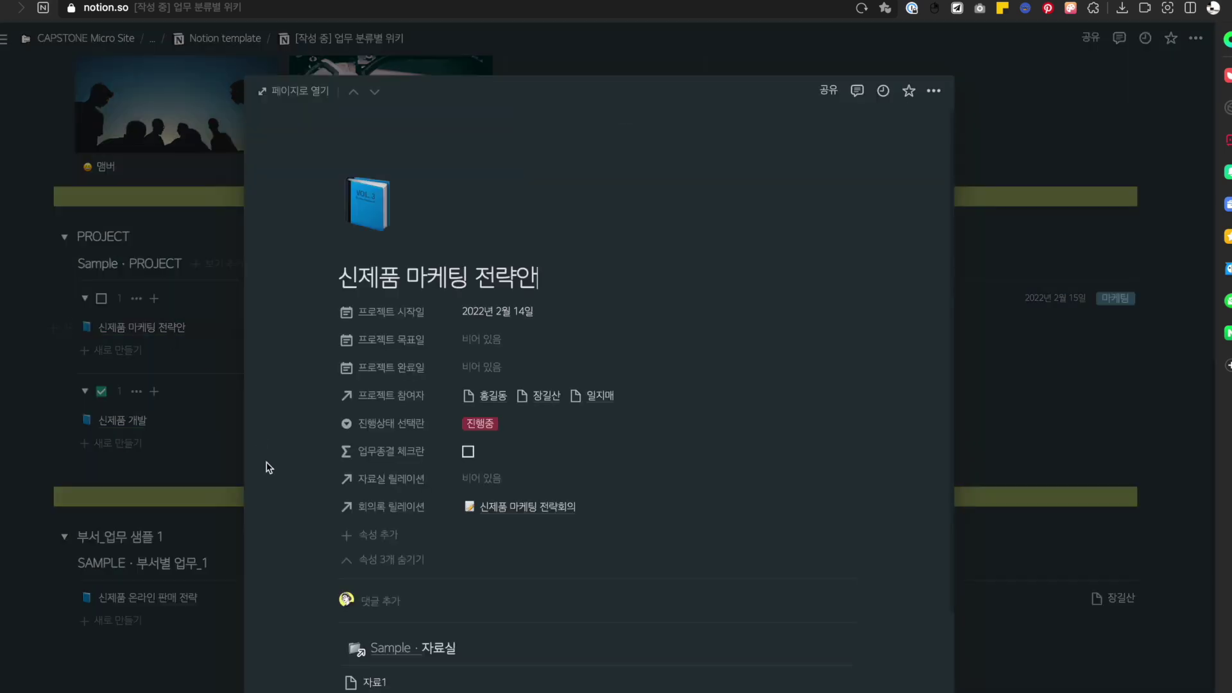
left_click(380, 558)
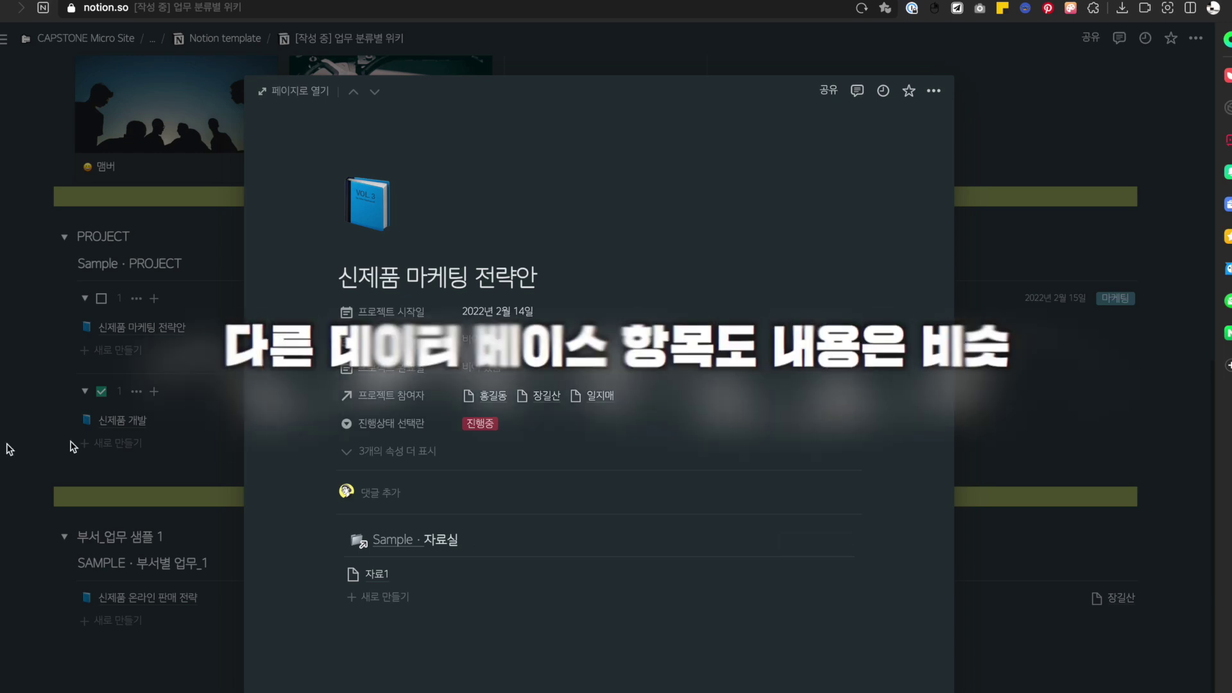
left_click(113, 440)
- Compare the properties of the 신제품 온라인 판매 전략 department task with those of the 신제품 마케팅 전략안 project
left_click(159, 599)
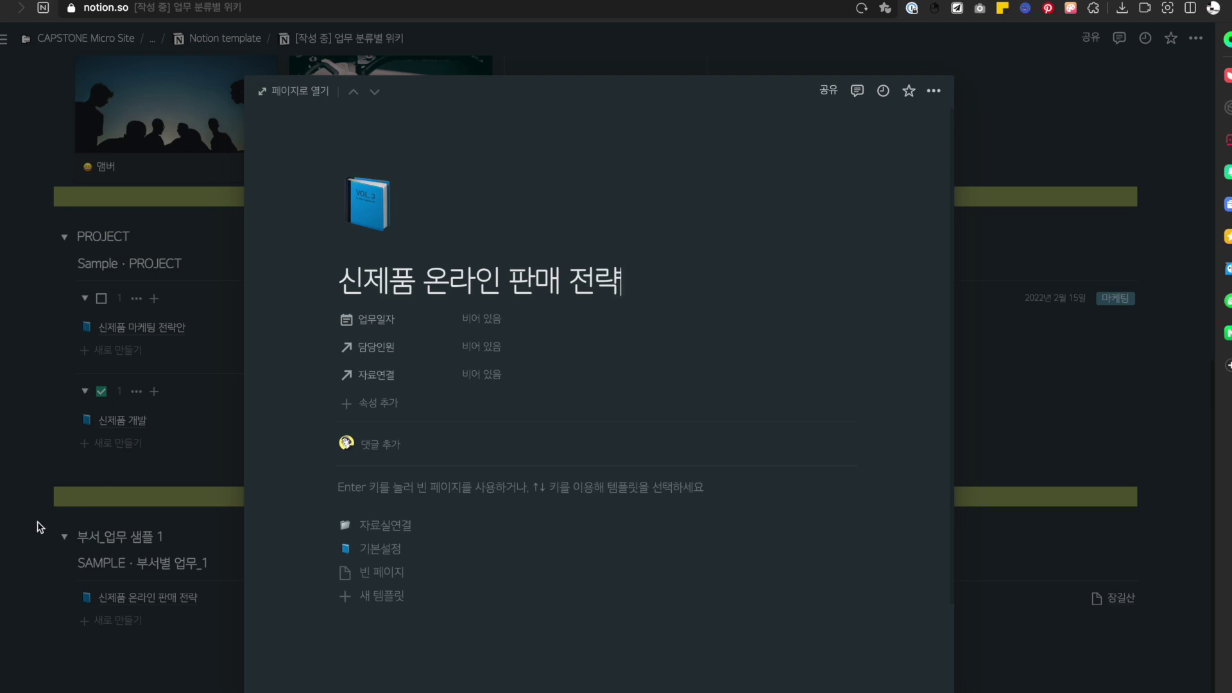
left_click(160, 331)
left_click(149, 328)
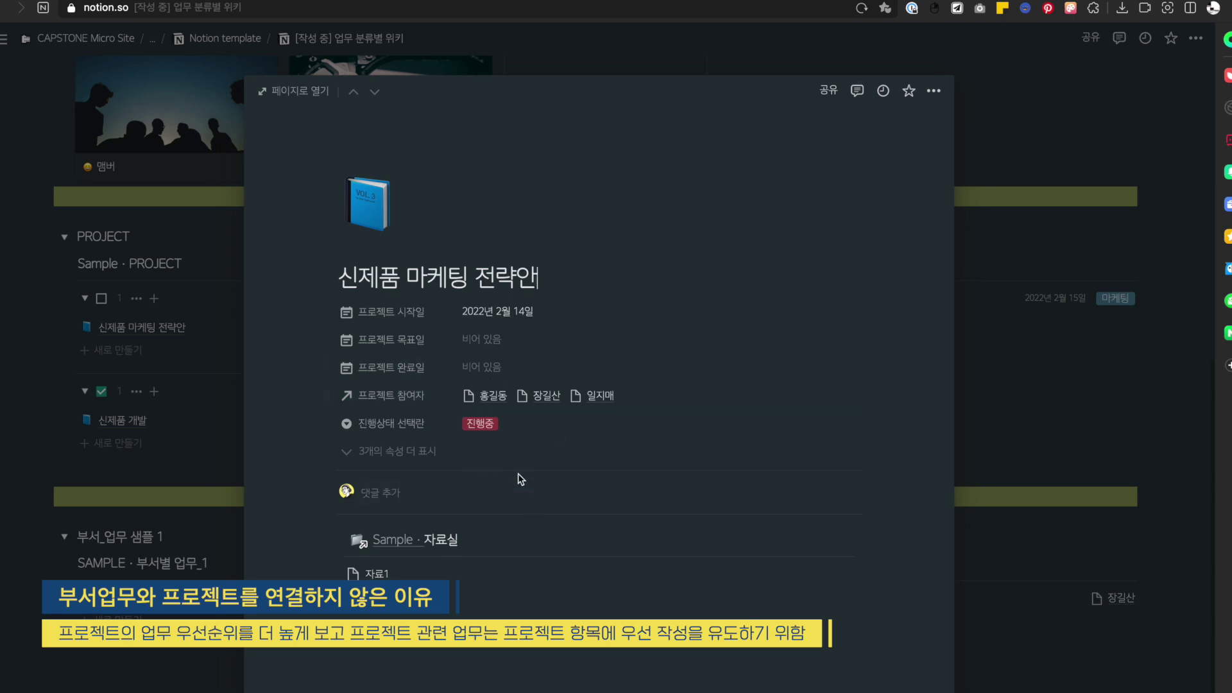
key("Escape")
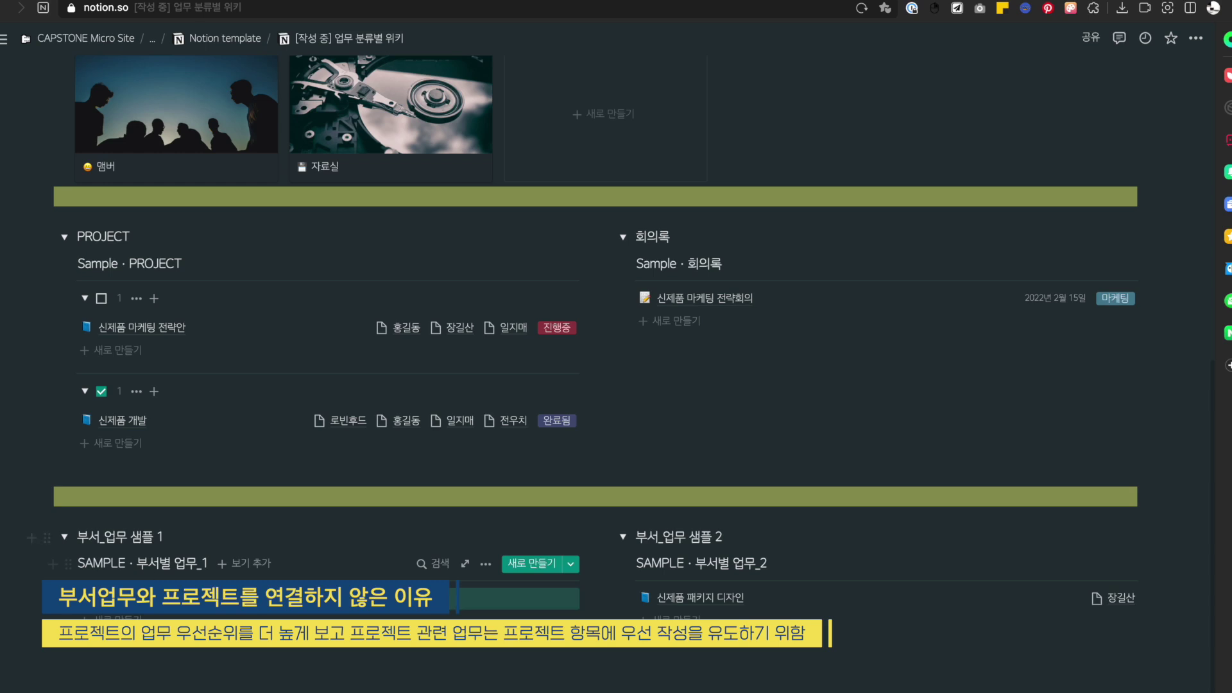
- Examine the template options of the 신제품 온라인 판매 전략 task and the properties of the 신제품 마케팅 전략회의 note
left_click(167, 597)
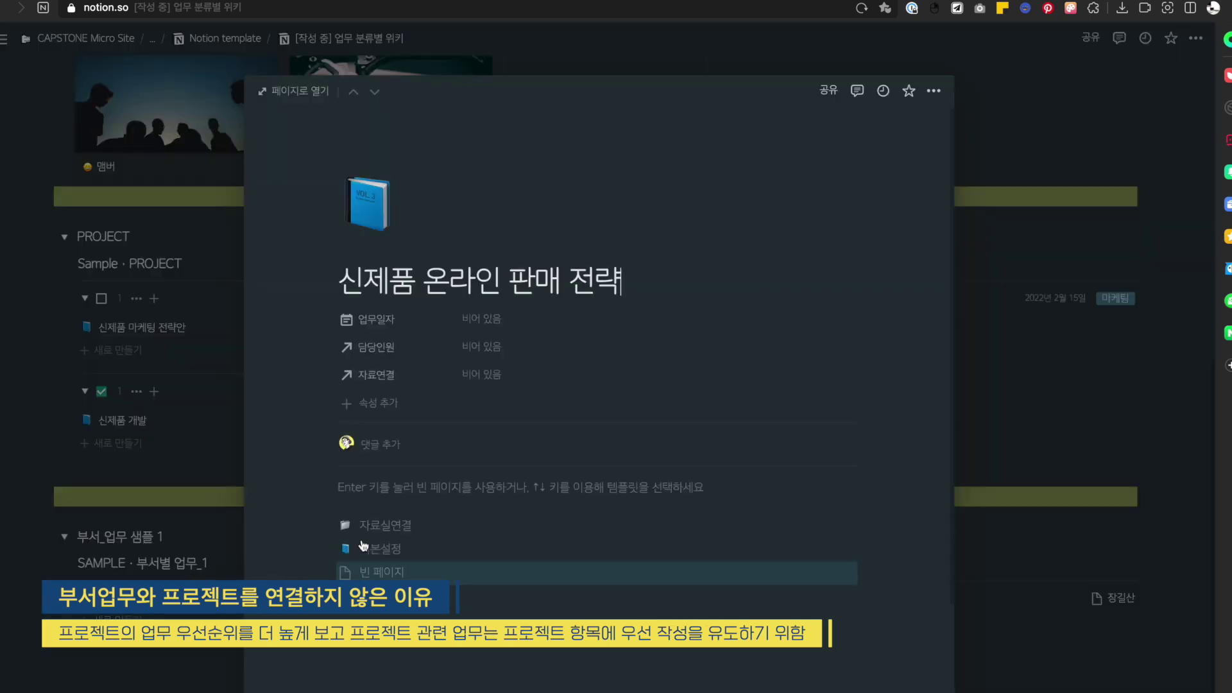
key("Up")
key("Up")
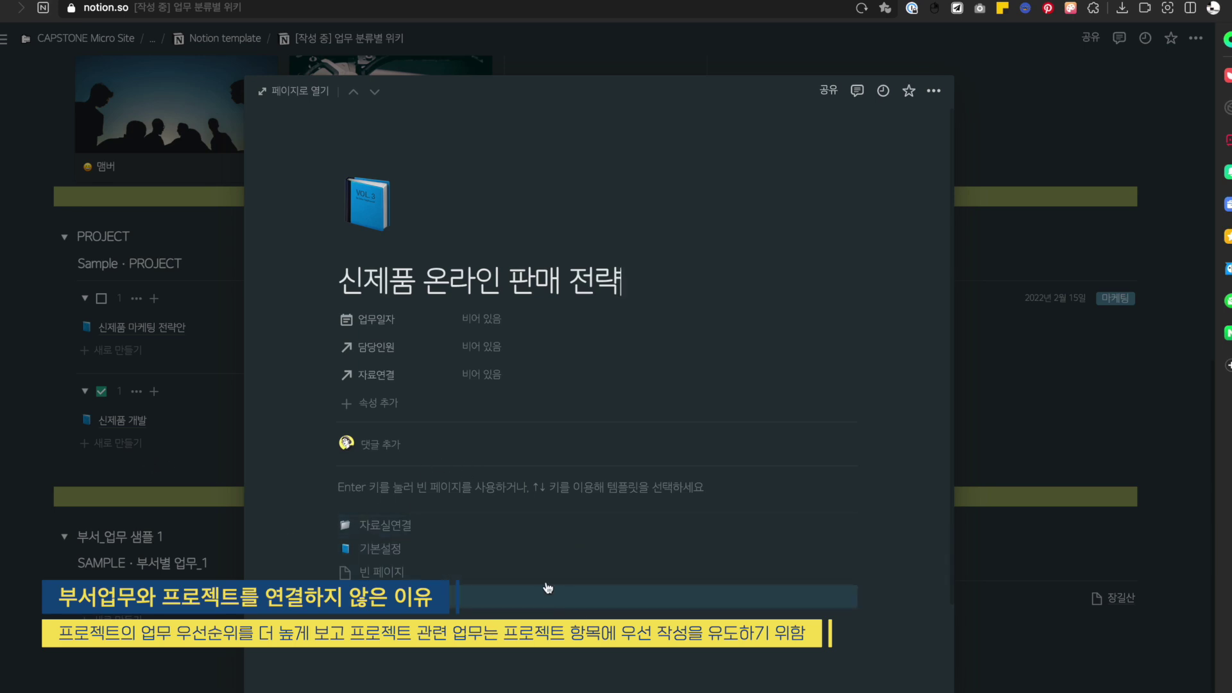
left_click(161, 334)
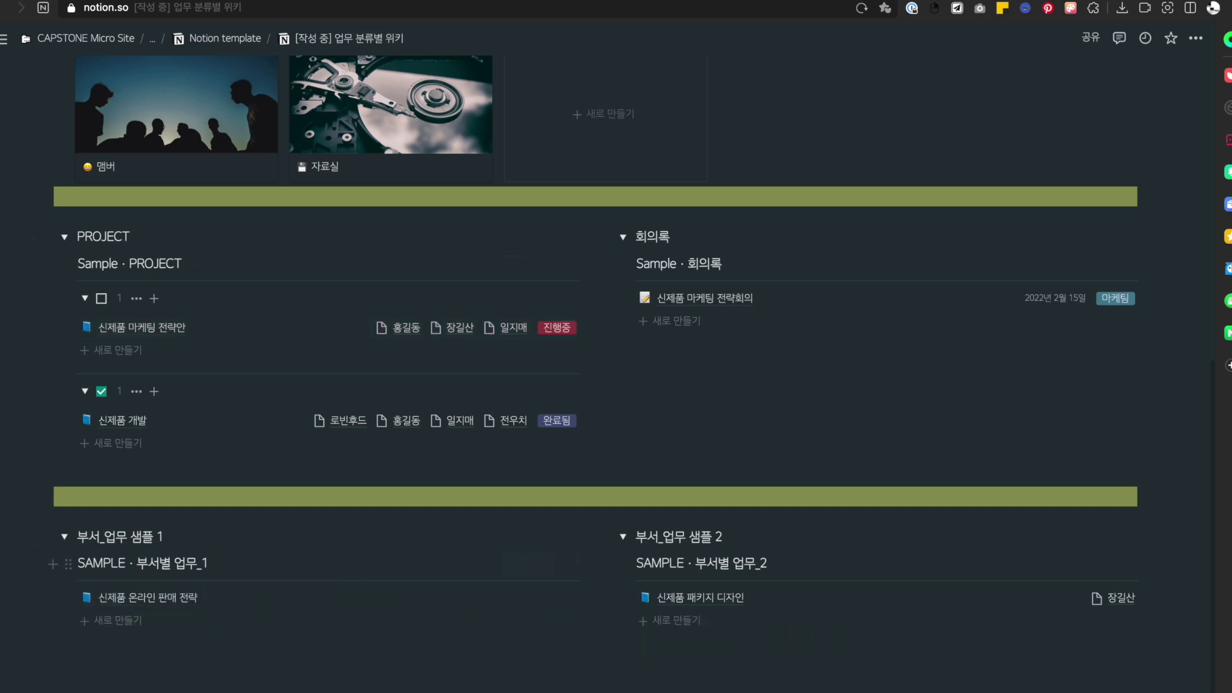
left_click(735, 305)
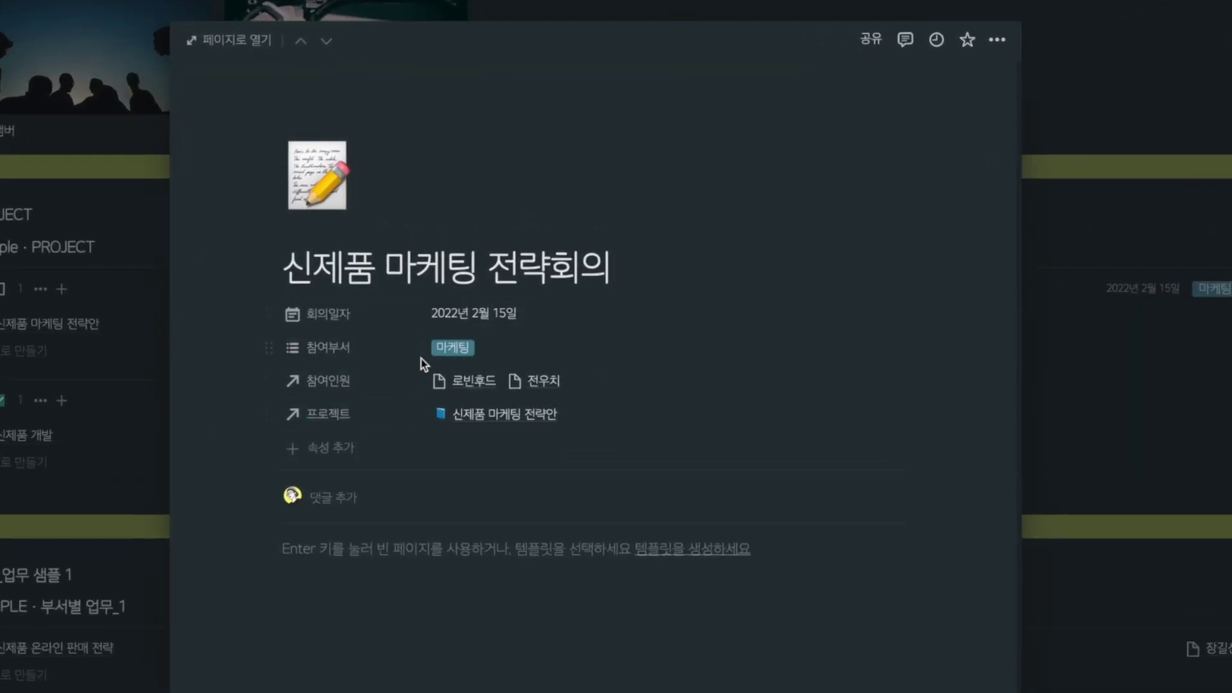
left_click(103, 635)
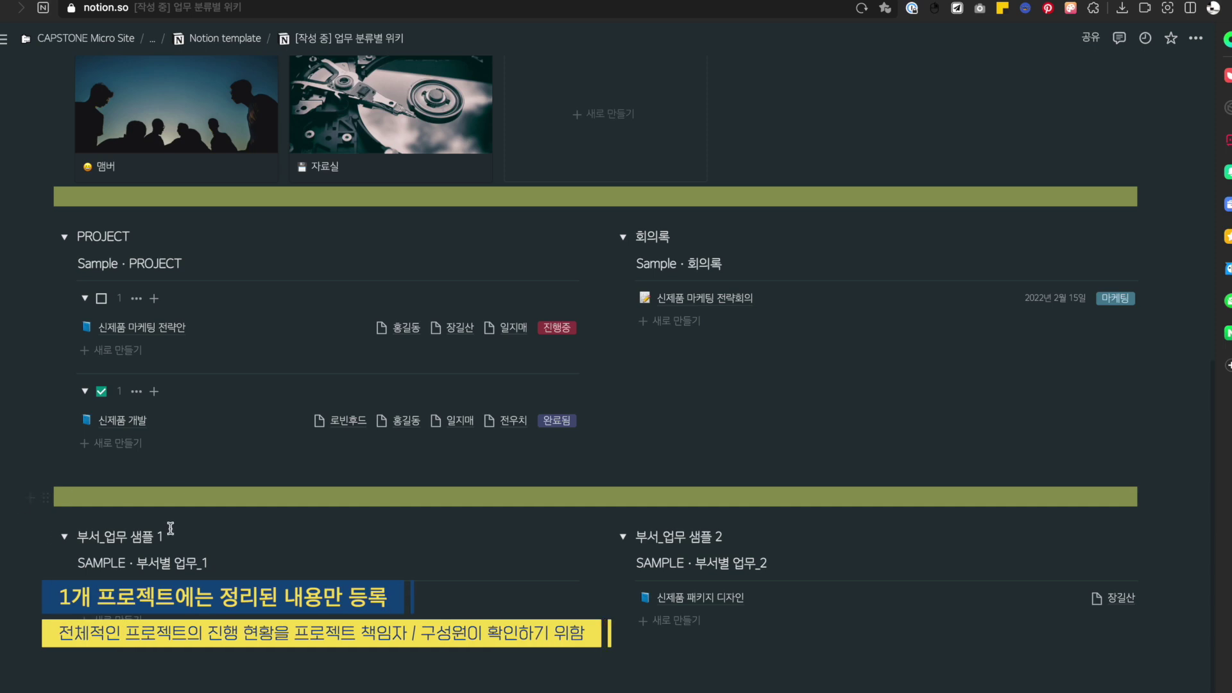
- Show the three hidden properties of the 신제품 마케팅 전략안 project and view the entries linked in its 회의록 릴레이션
left_click(142, 327)
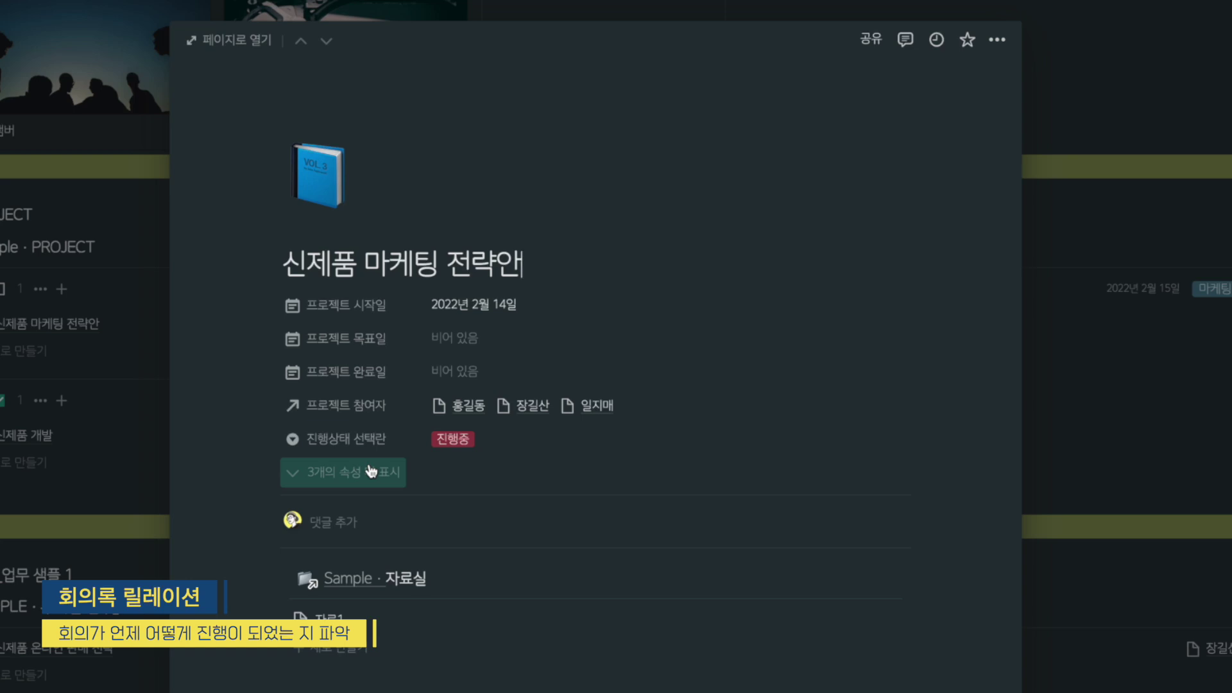
left_click(371, 471)
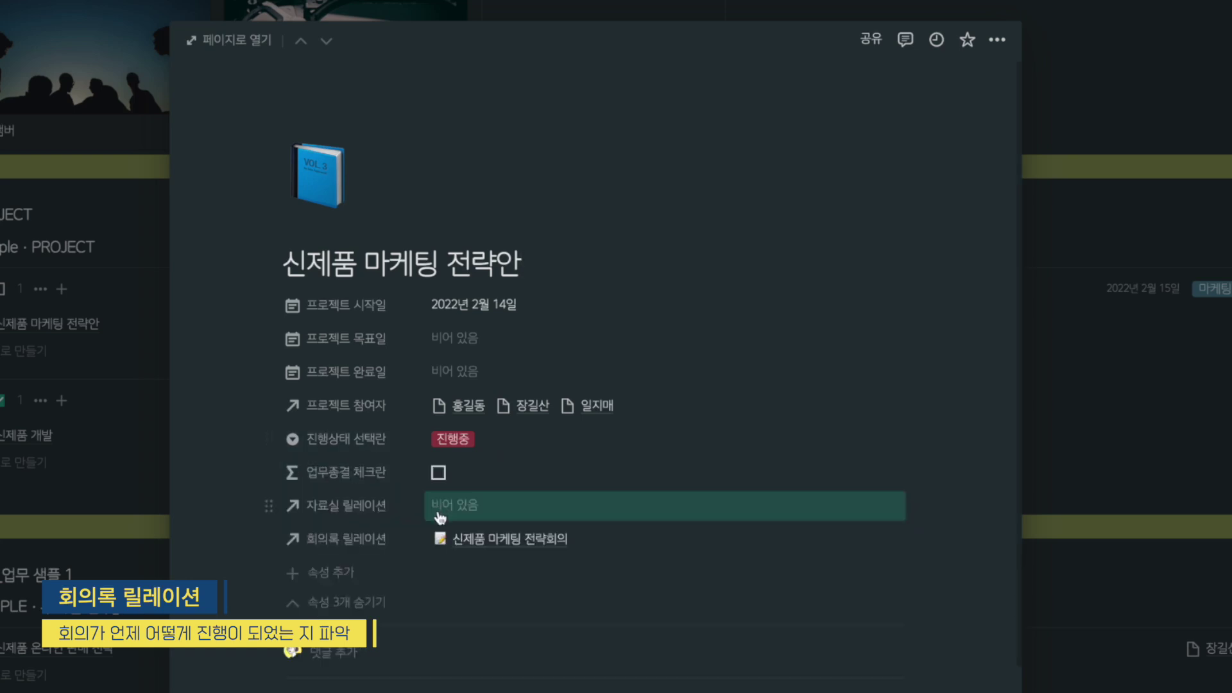
left_click(540, 551)
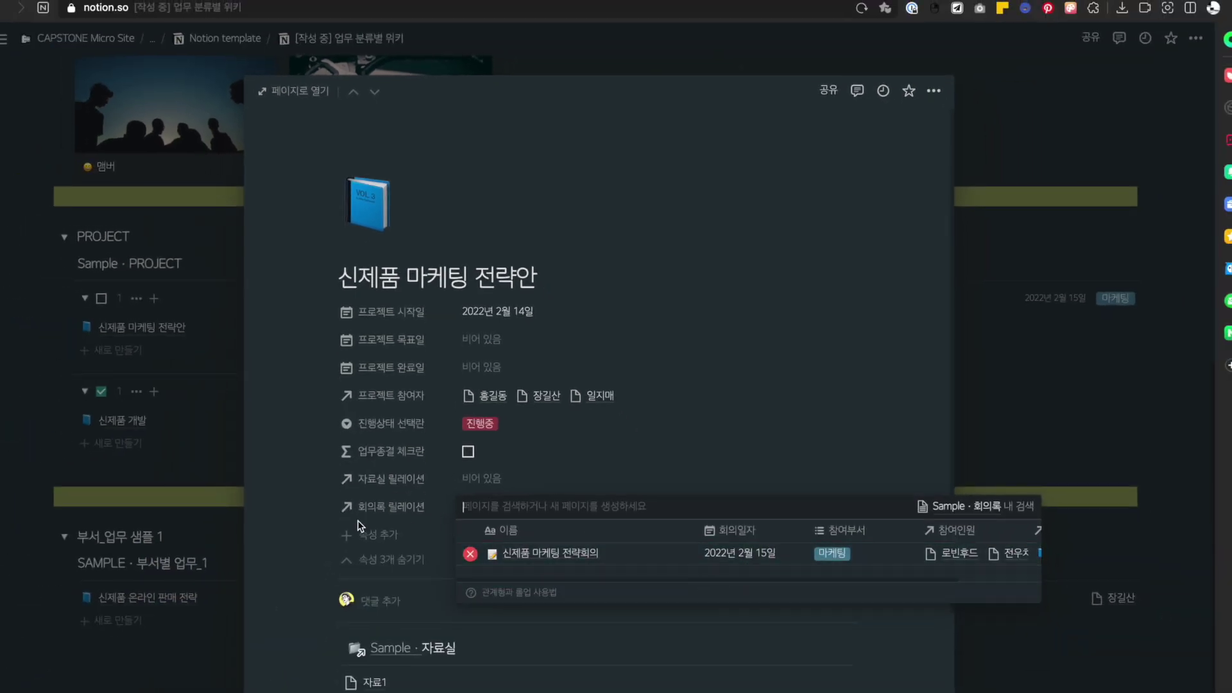
left_click(293, 526)
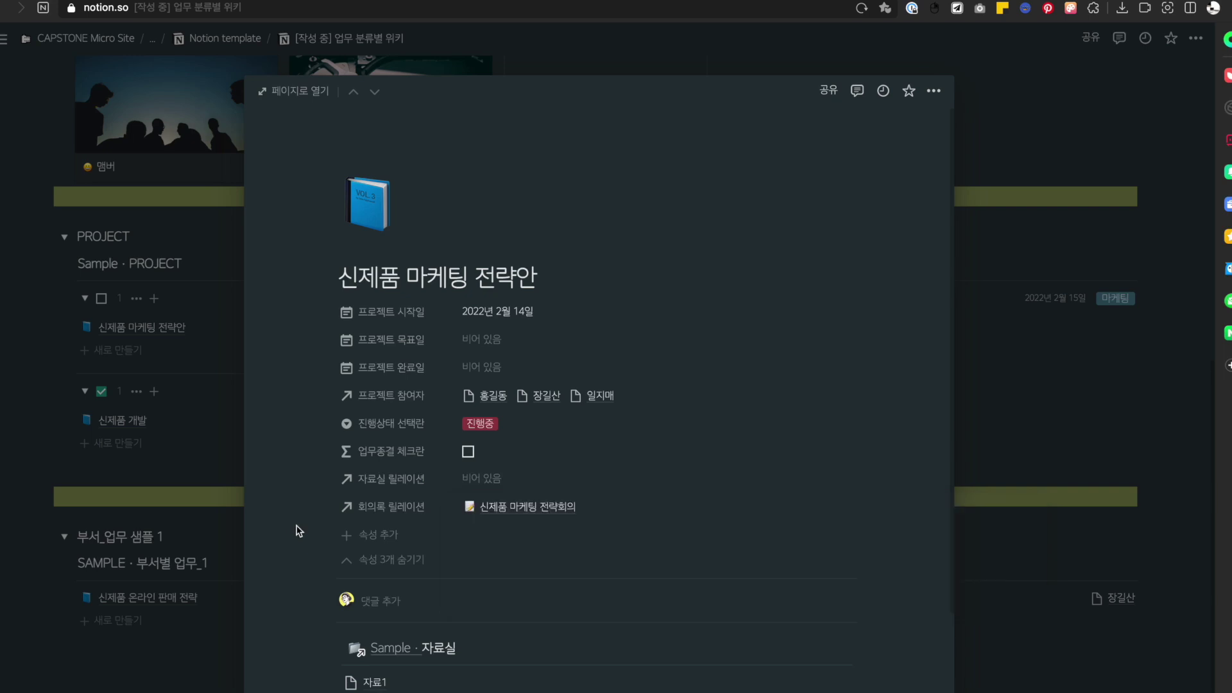
left_click(165, 435)
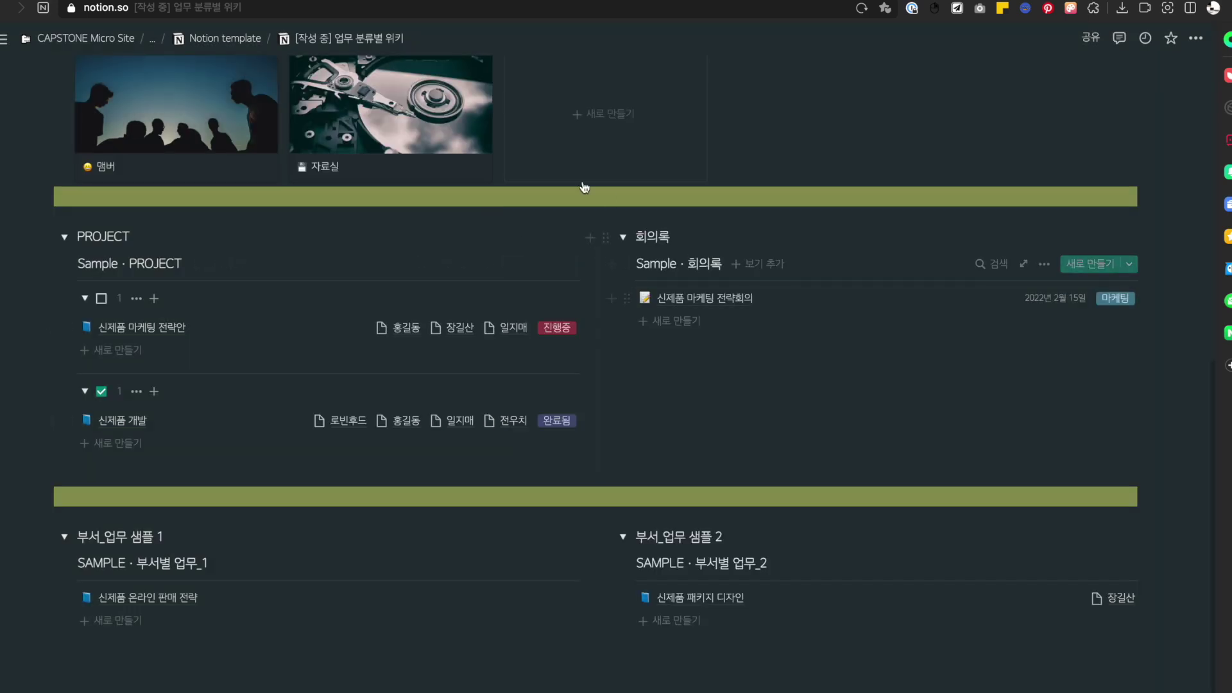
- Delete the linked Sample · 자료실 content from the body of the 신제품 마케팅 전략안 project
left_click(122, 331)
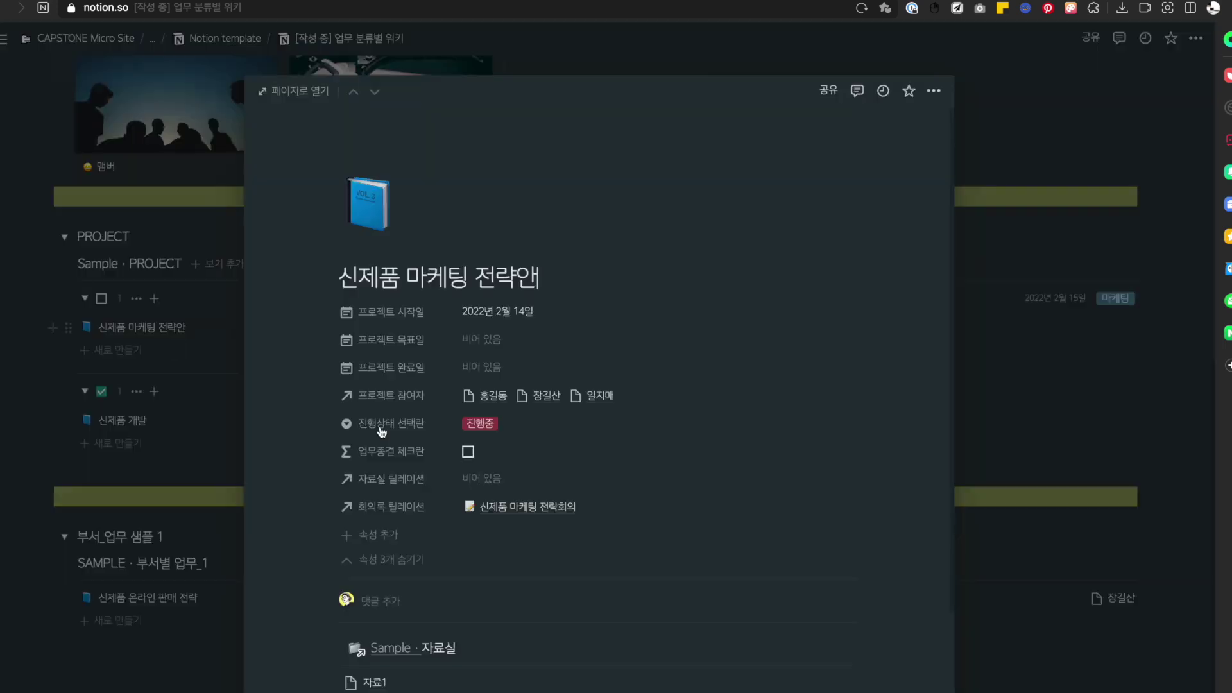
left_click_drag(268, 536, 621, 666)
key("Delete")
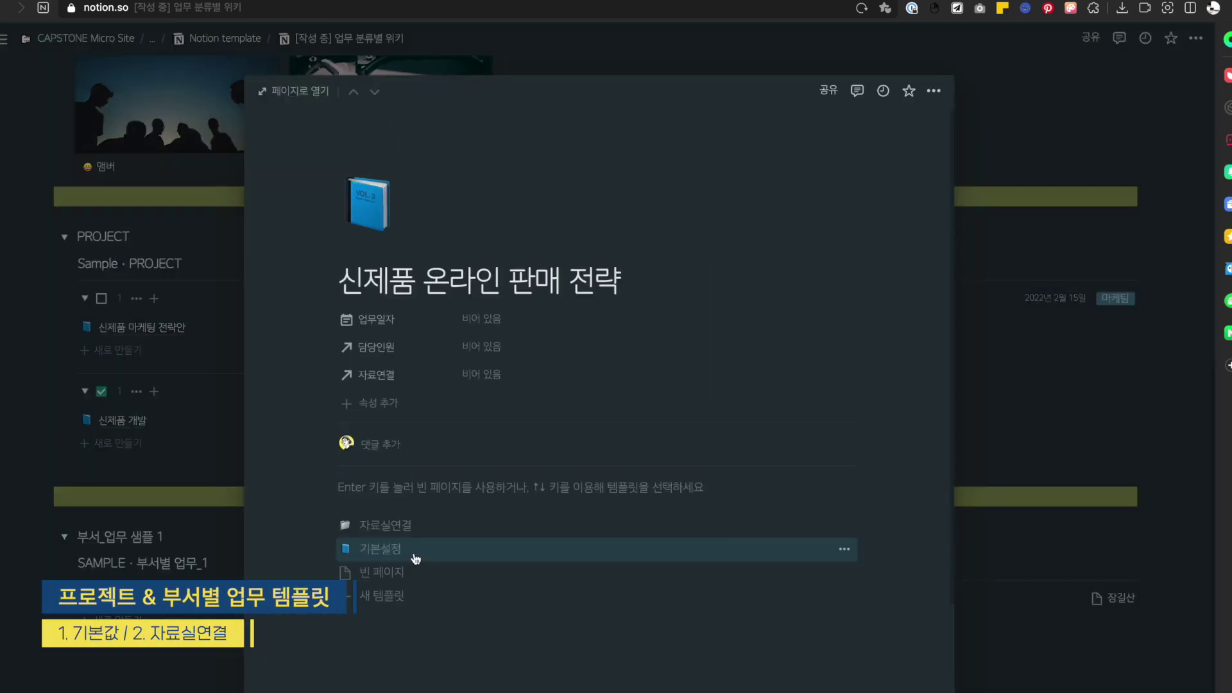
- Try the 기본설정 template on the 신제품 온라인 판매 전략 task and clear the content it inserts
left_click(415, 555)
left_click_drag(565, 605, 305, 462)
left_click_drag(630, 605, 962, 608)
left_click(745, 599)
left_click_drag(593, 587, 255, 488)
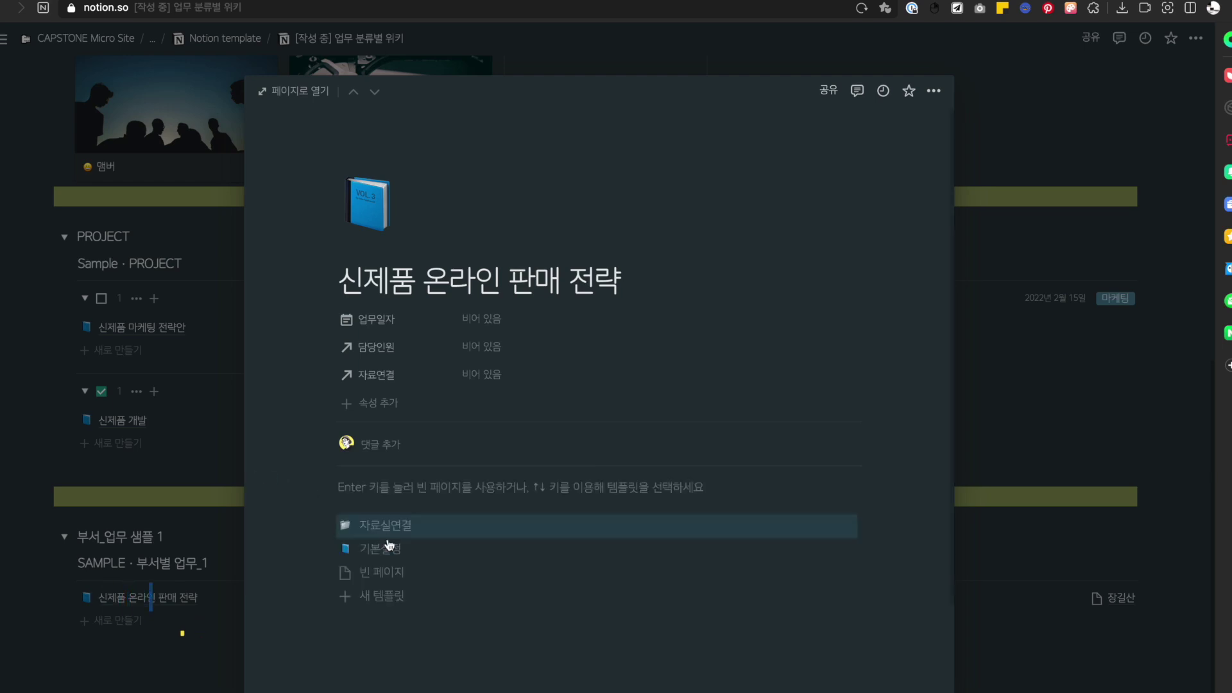
- Apply the 자료실연결 template to the 신제품 온라인 판매 전략 task and close the task
left_click(406, 525)
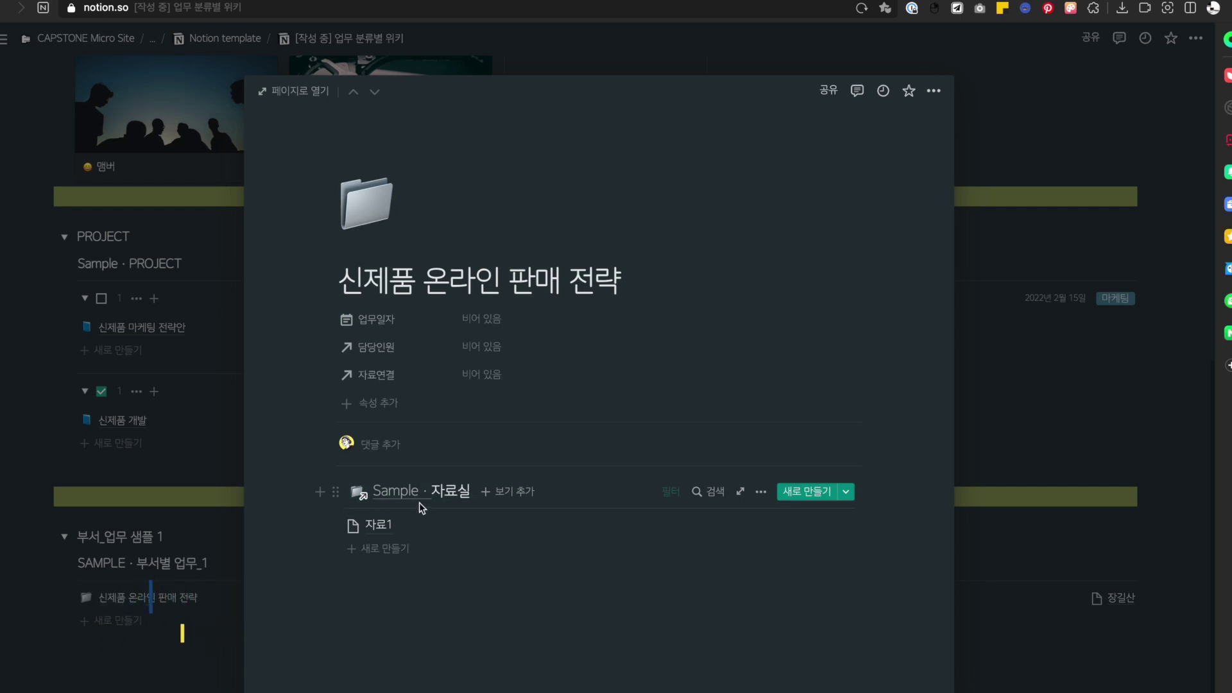
left_click(103, 366)
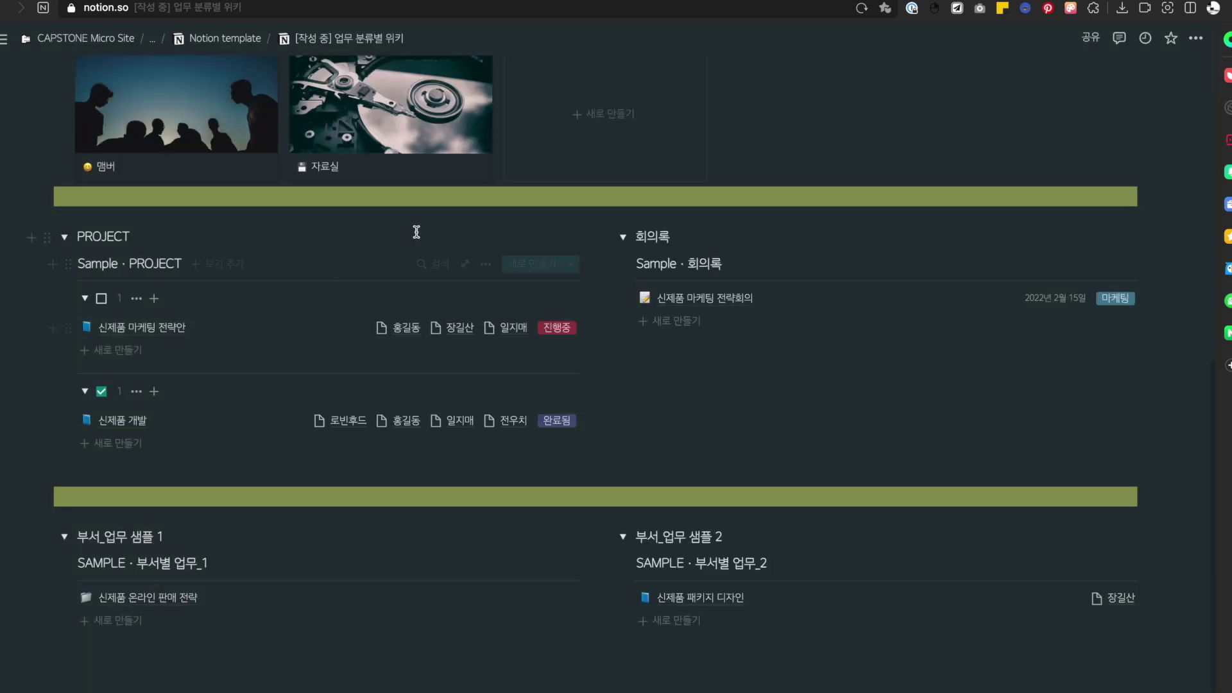
- Add a new entry titled 자료2 to the Sample · 자료실 list on the 자료실 page and close it
left_click(354, 154)
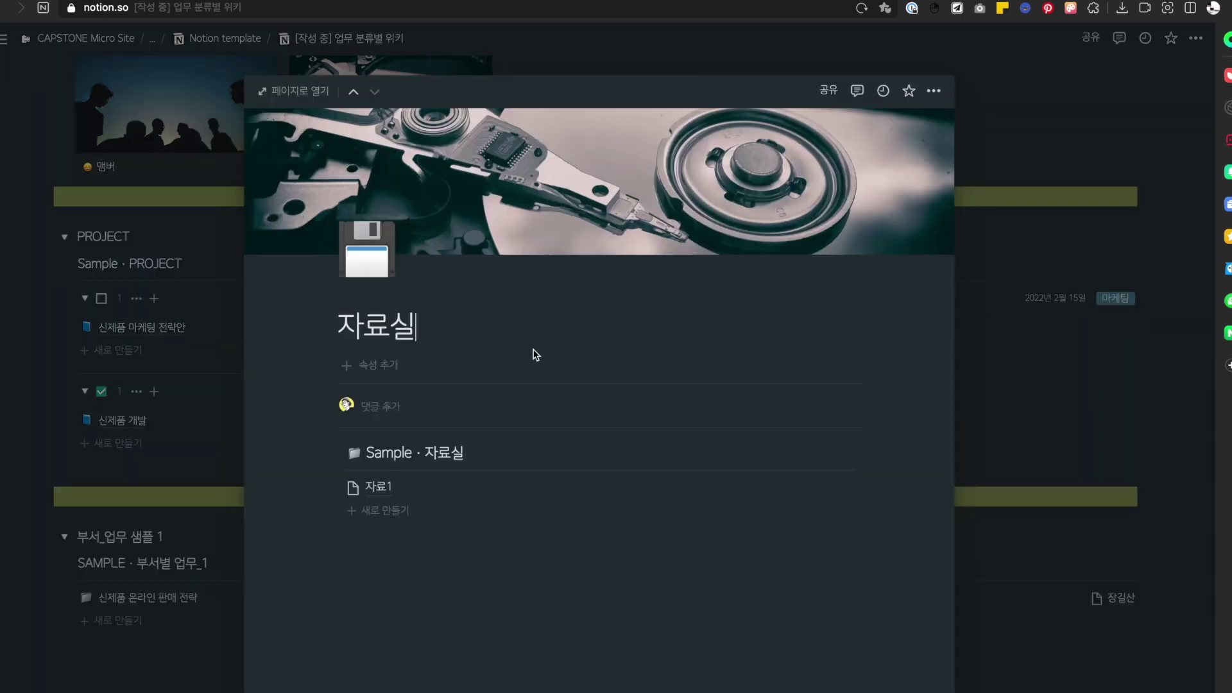
left_click(411, 511)
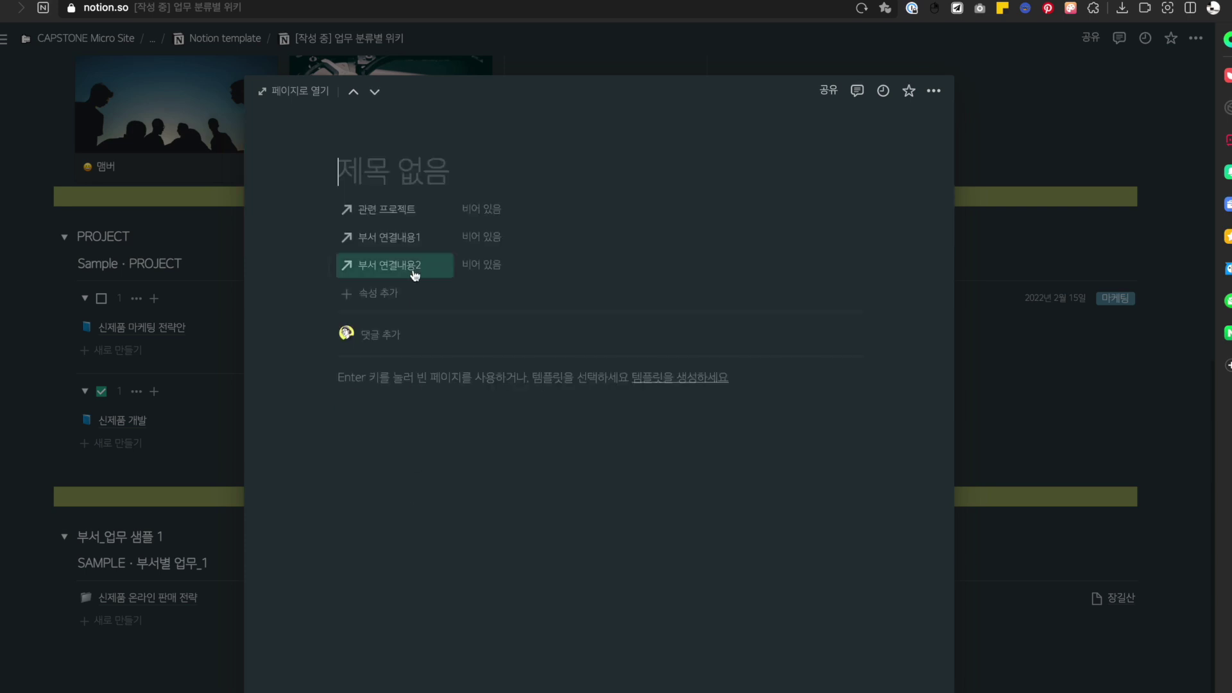
type("xp5")
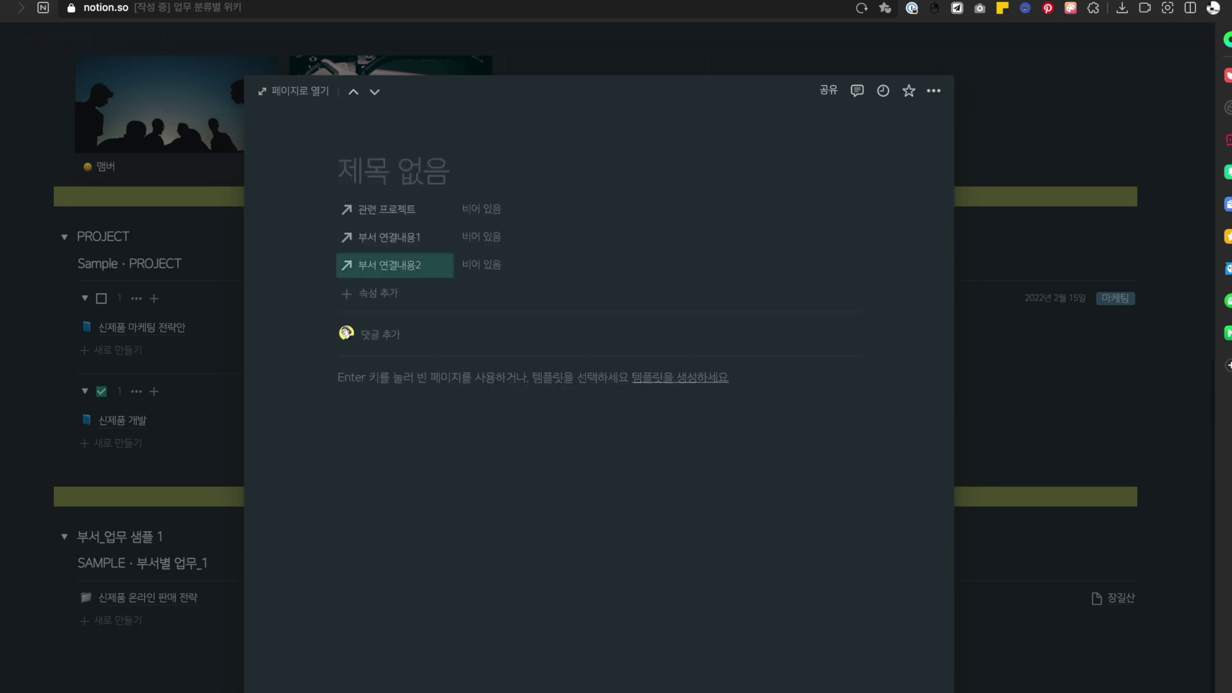
left_click(131, 441)
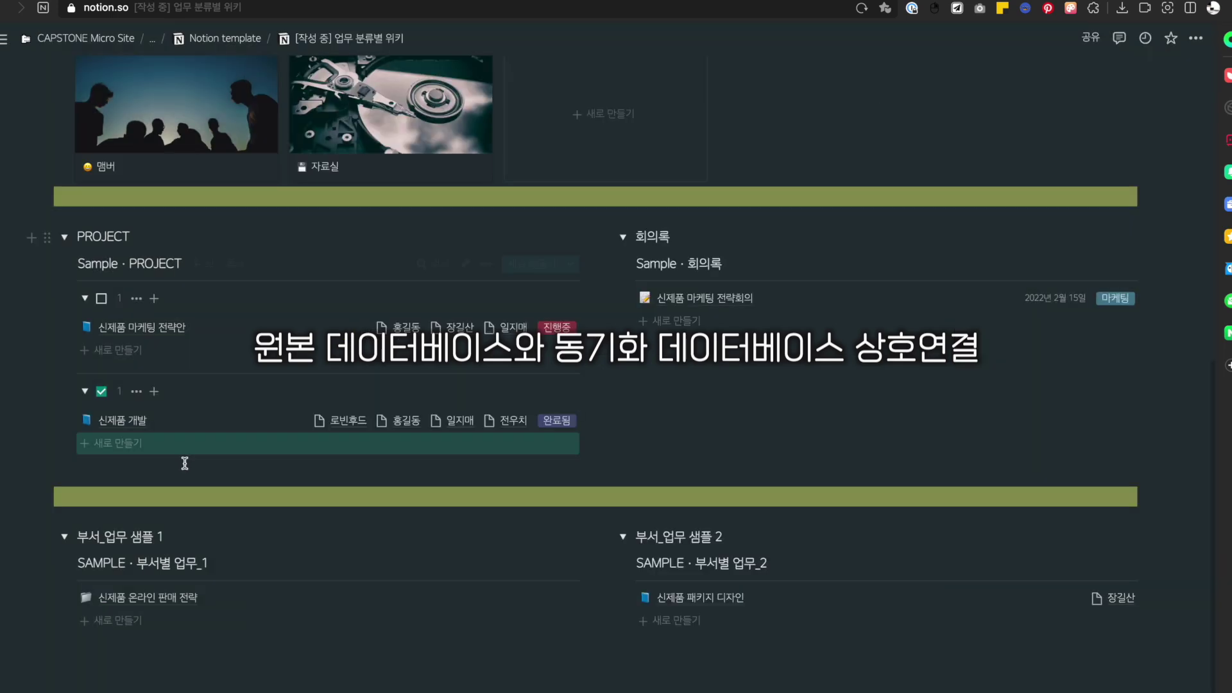
- Examine the linked 자료실 list in the 신제품 온라인 판매 전략 task and its 관련 프로젝트 filter's page choices
left_click(179, 605)
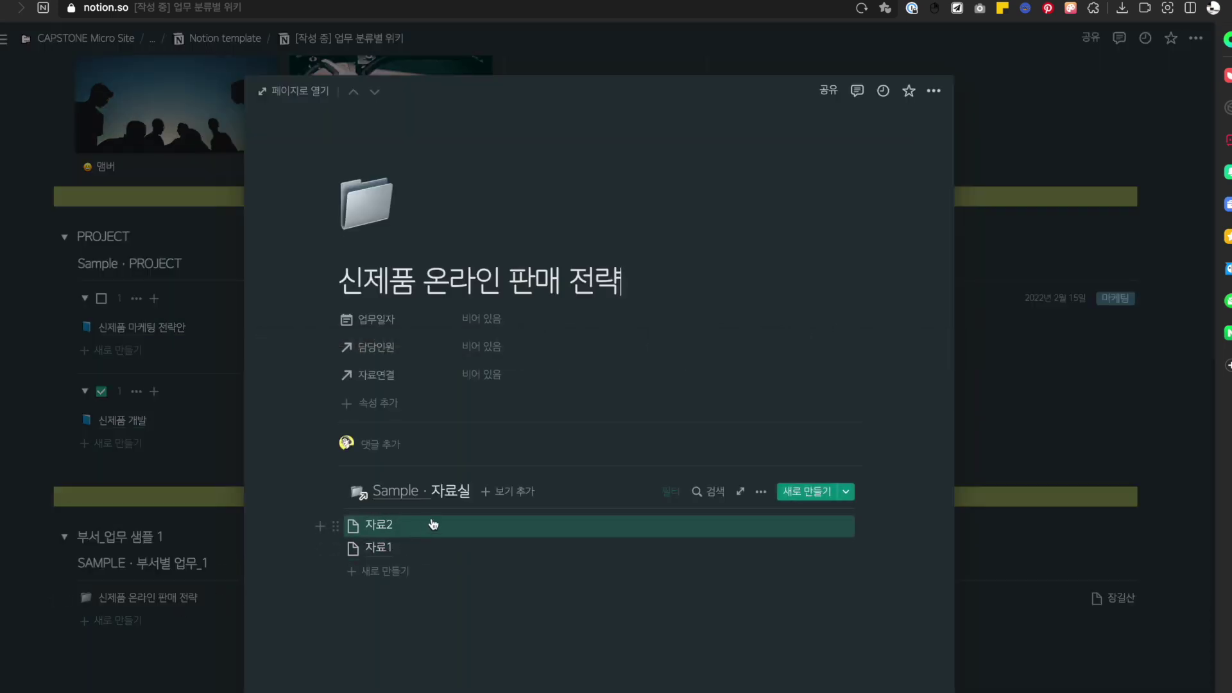
left_click(671, 491)
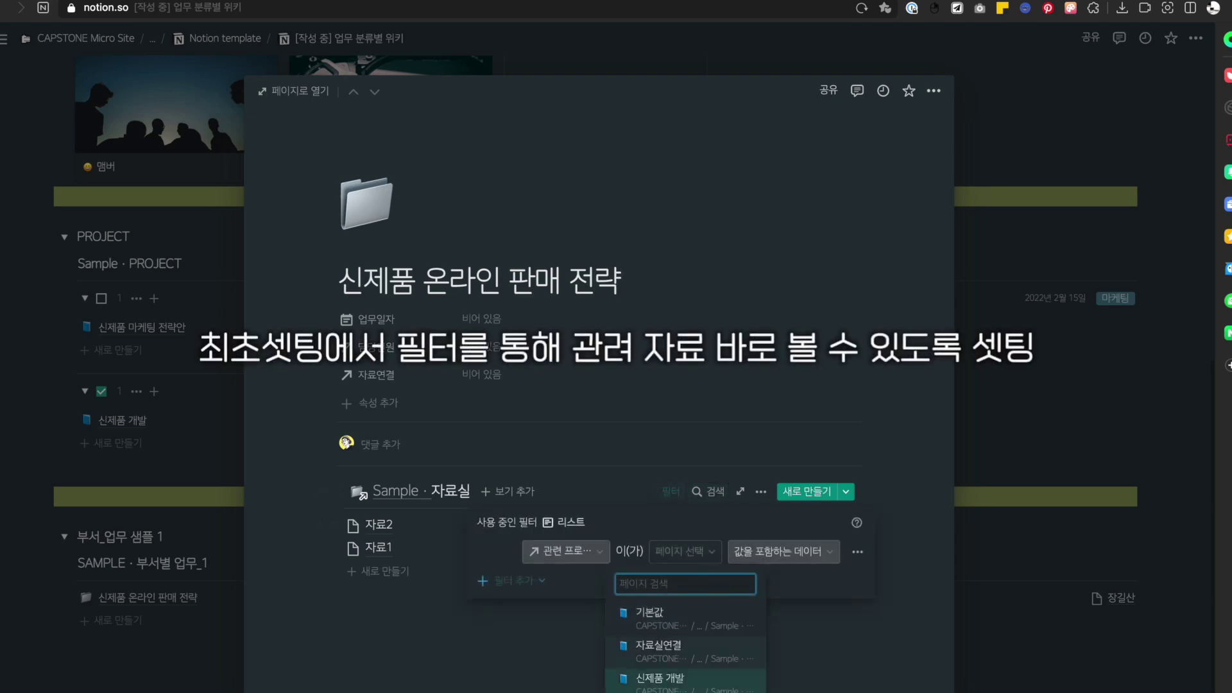
left_click(403, 648)
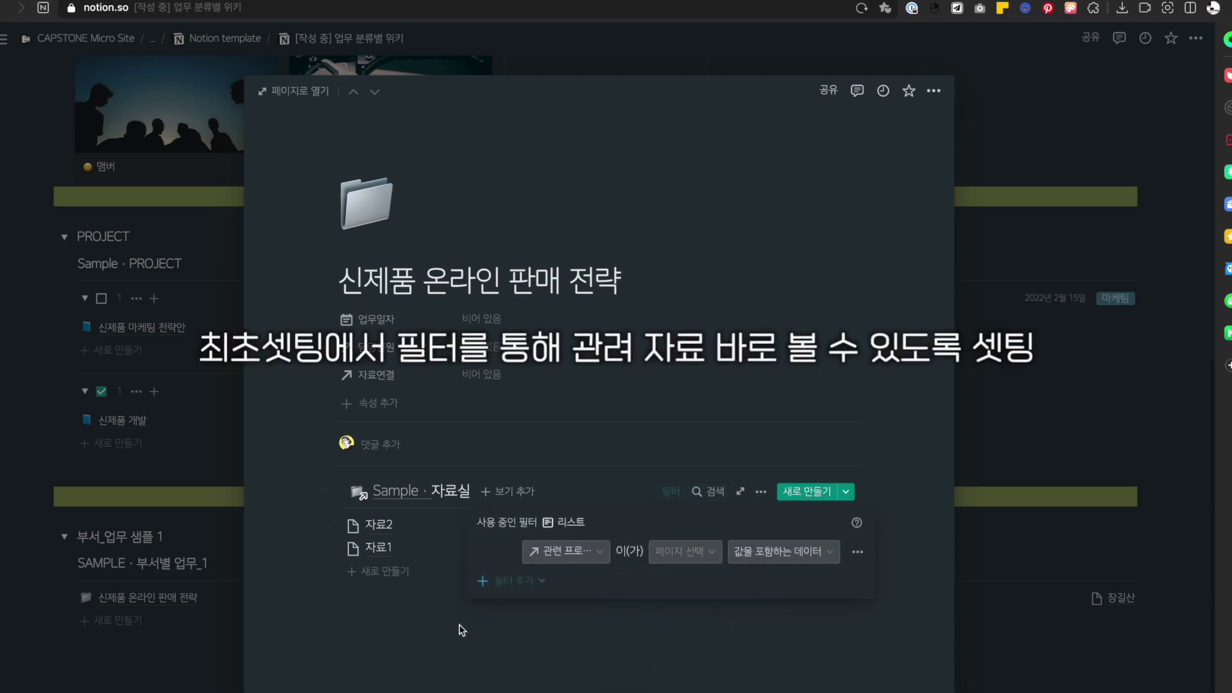
left_click(333, 651)
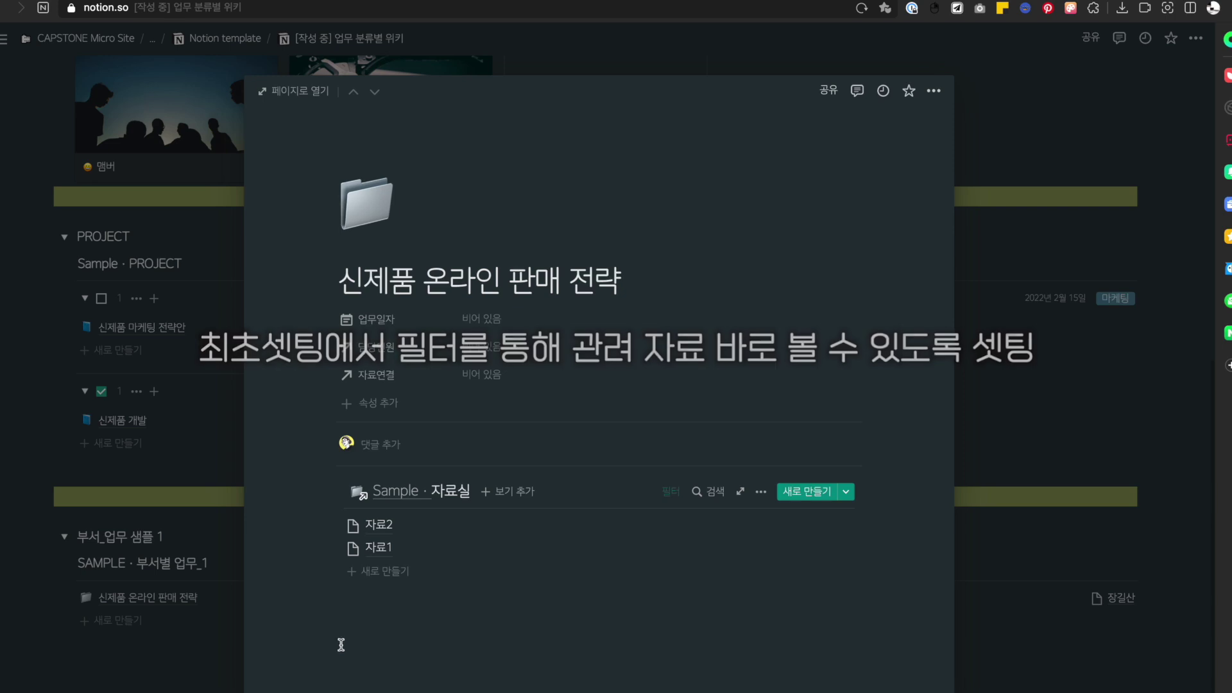
- Clear the linked 자료실 list from the body of the 신제품 온라인 판매 전략 task and close the task
key("Escape")
left_click(226, 599)
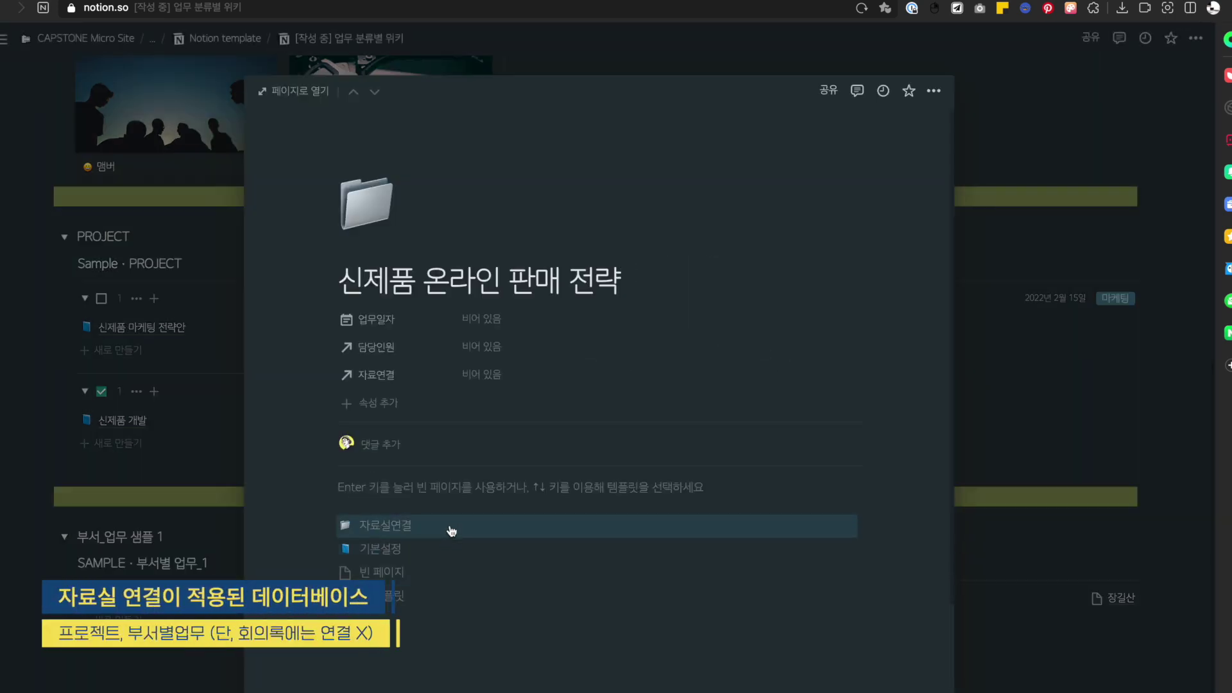
left_click(135, 359)
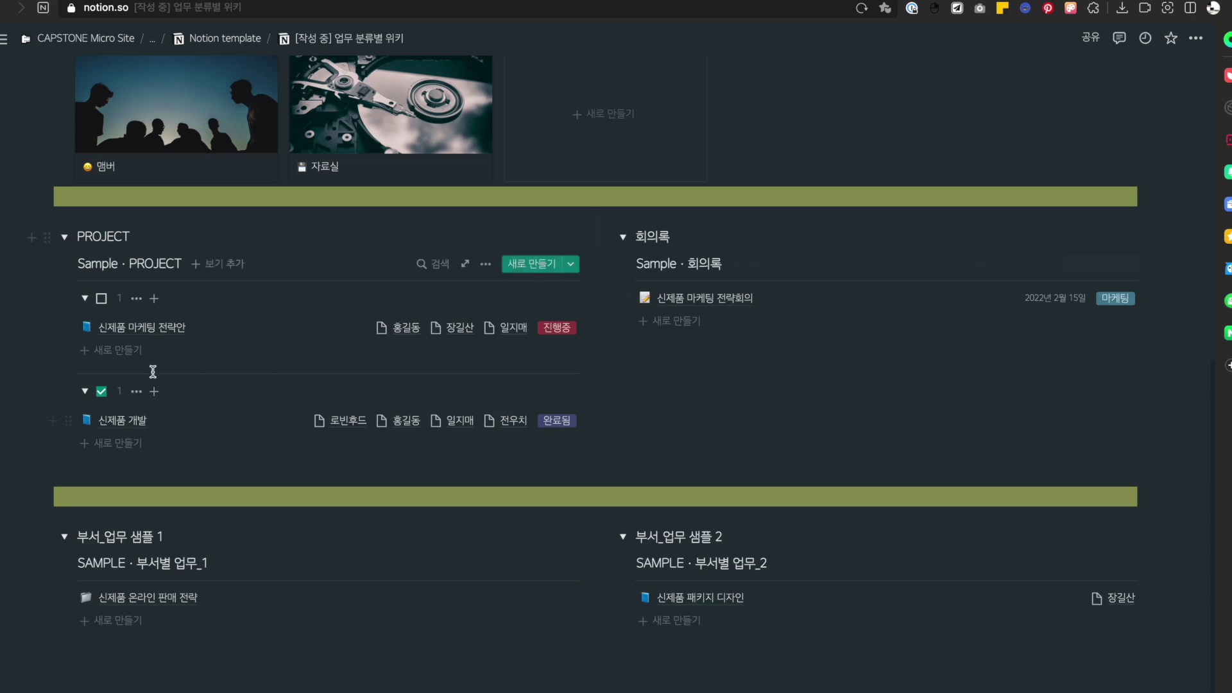
- Check the 업무종결 체크란 property of the 신제품 마케팅 전략안 project and the grouping settings of the Sample · PROJECT list
left_click(142, 327)
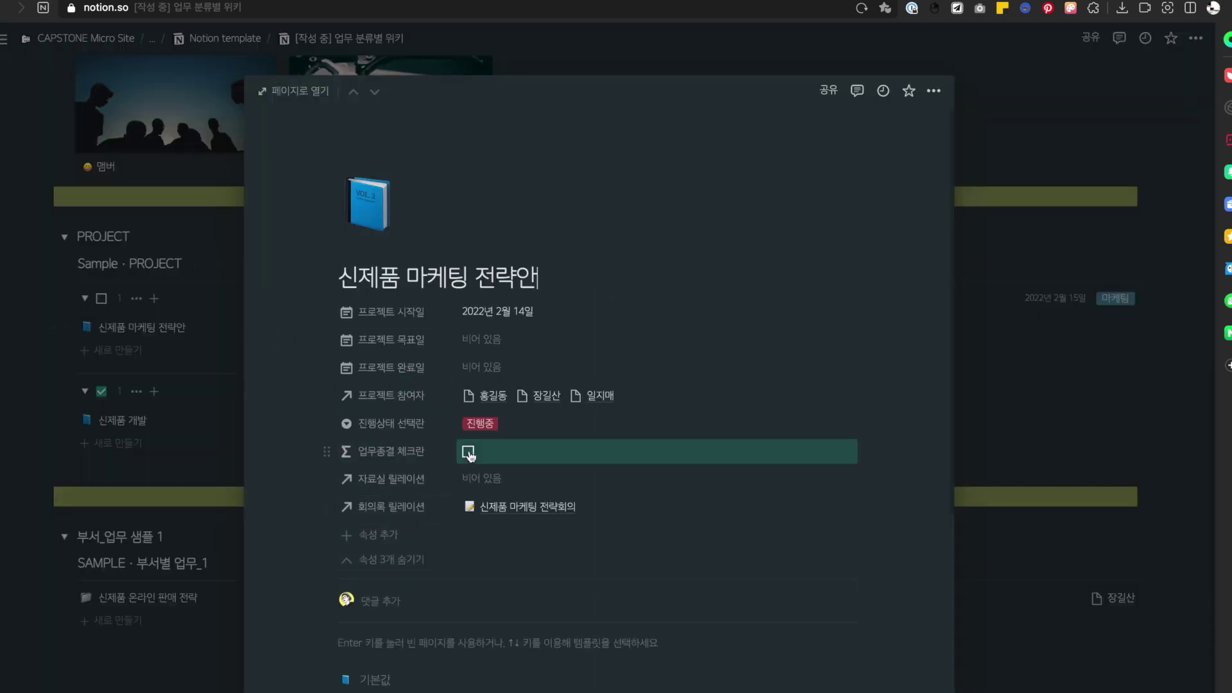
left_click(184, 328)
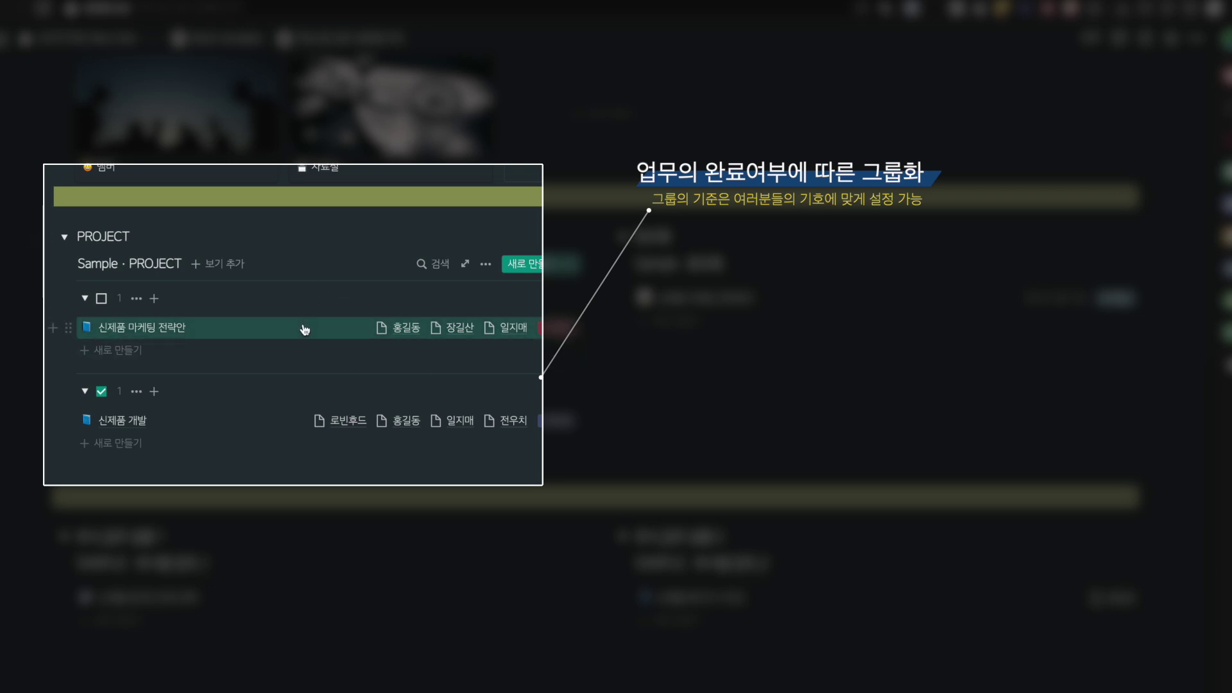
left_click(491, 265)
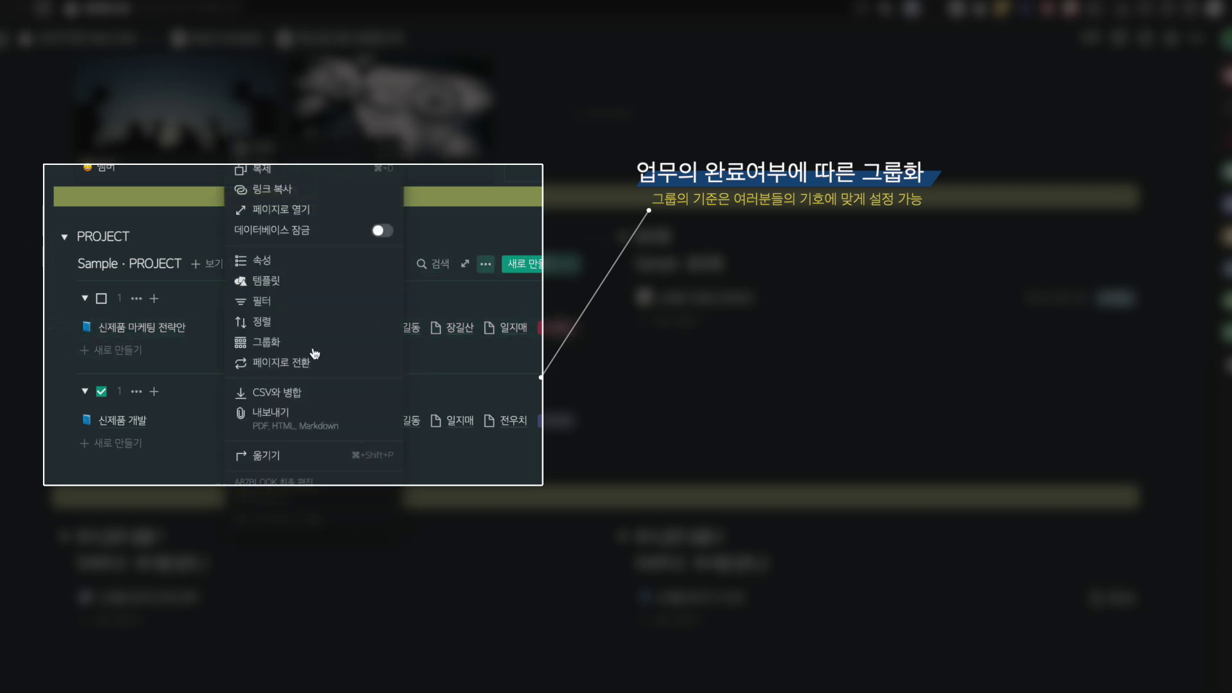
left_click(311, 343)
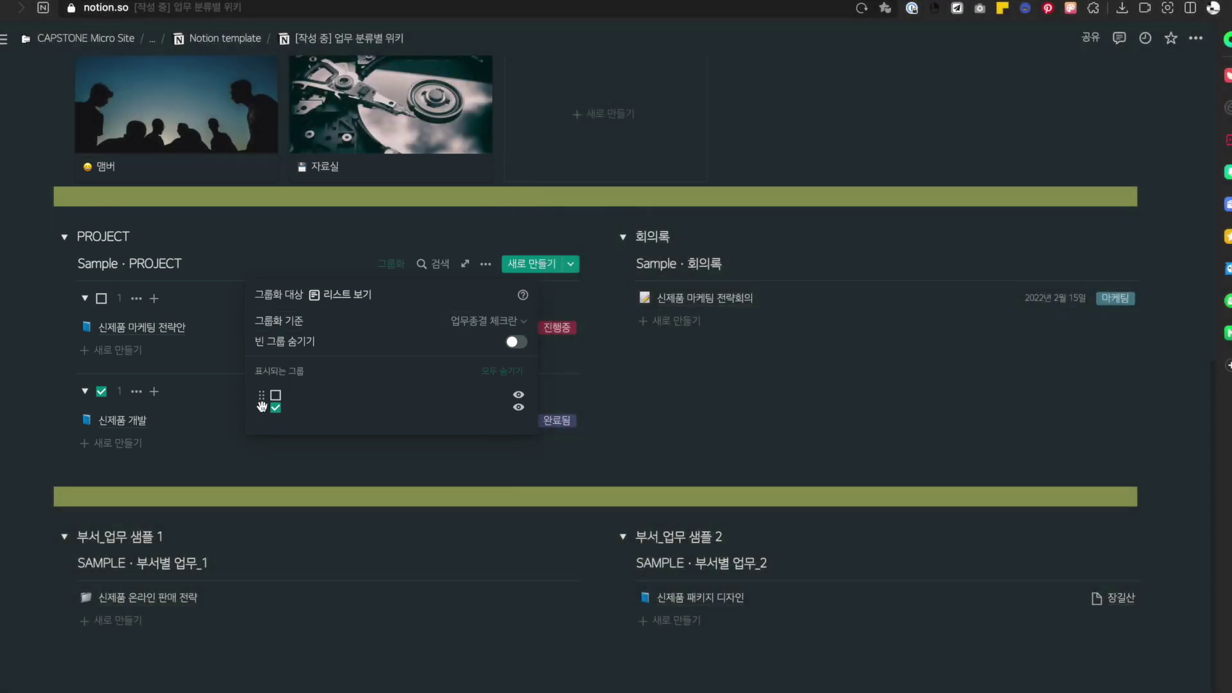
left_click(51, 376)
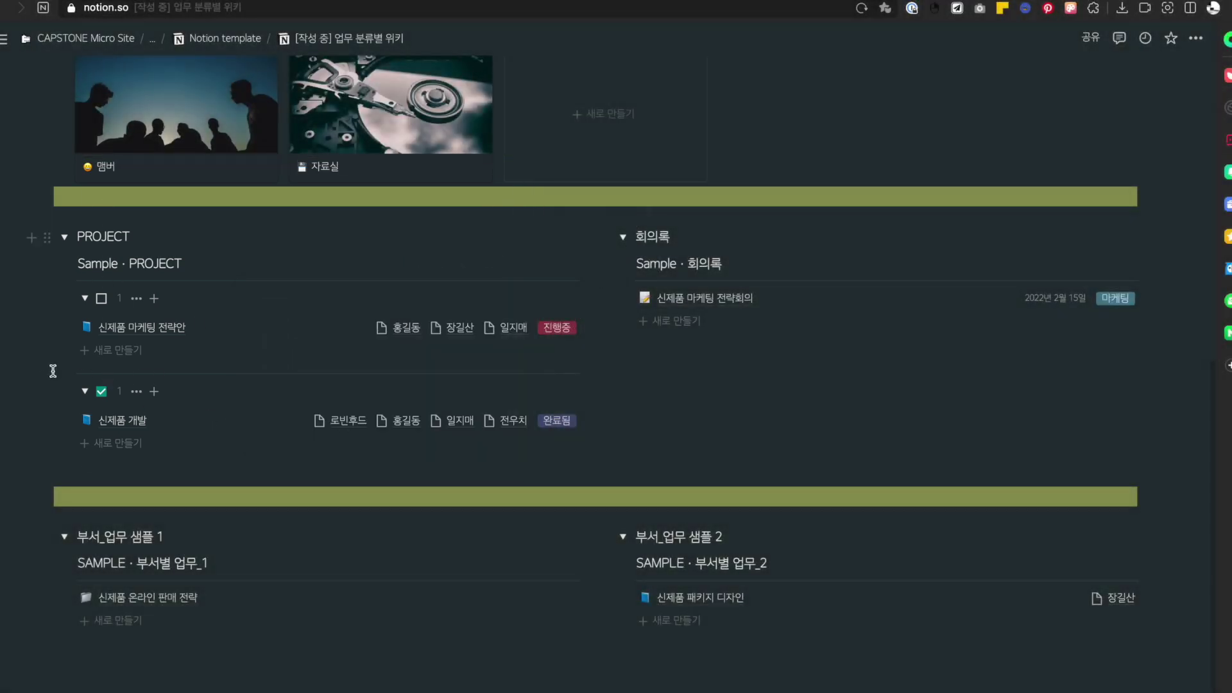